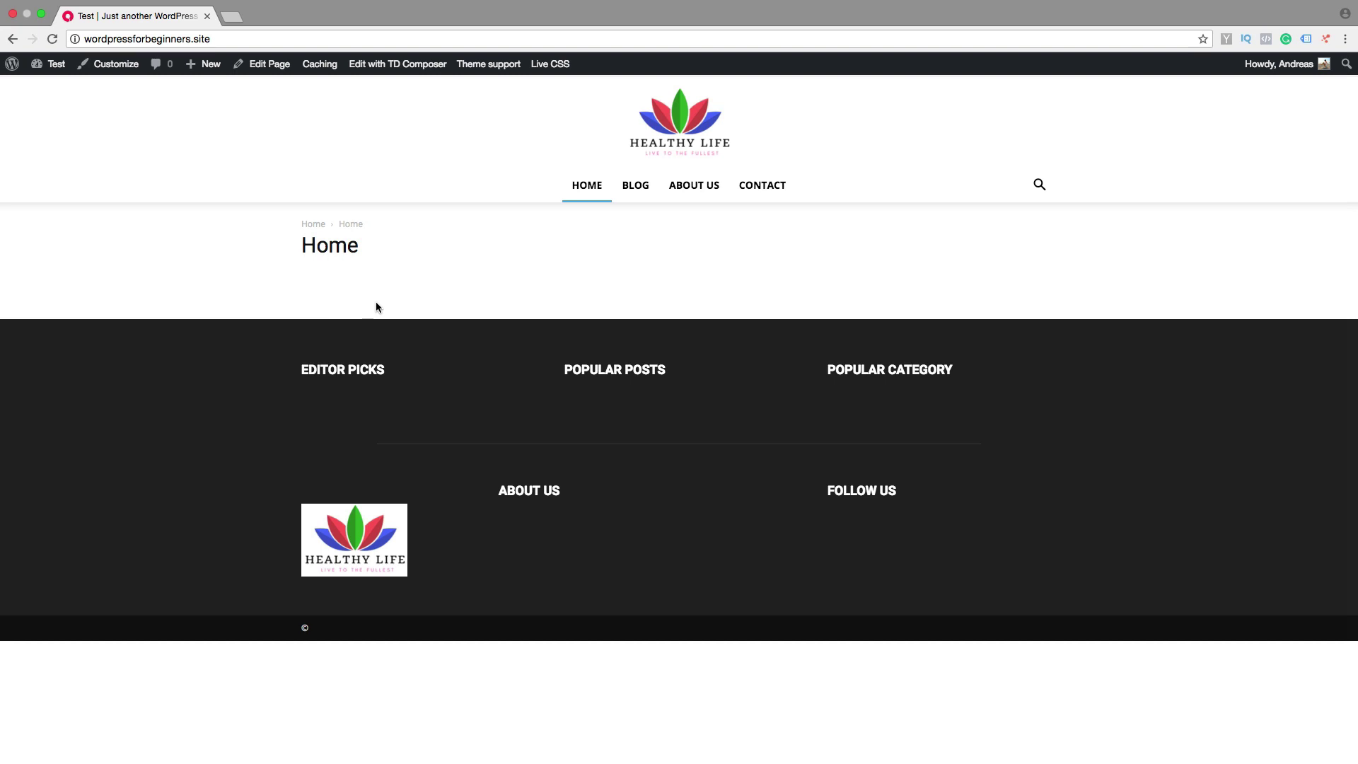
- Go from the live site to the admin dashboard's Posts > Categories page
left_click(51, 65)
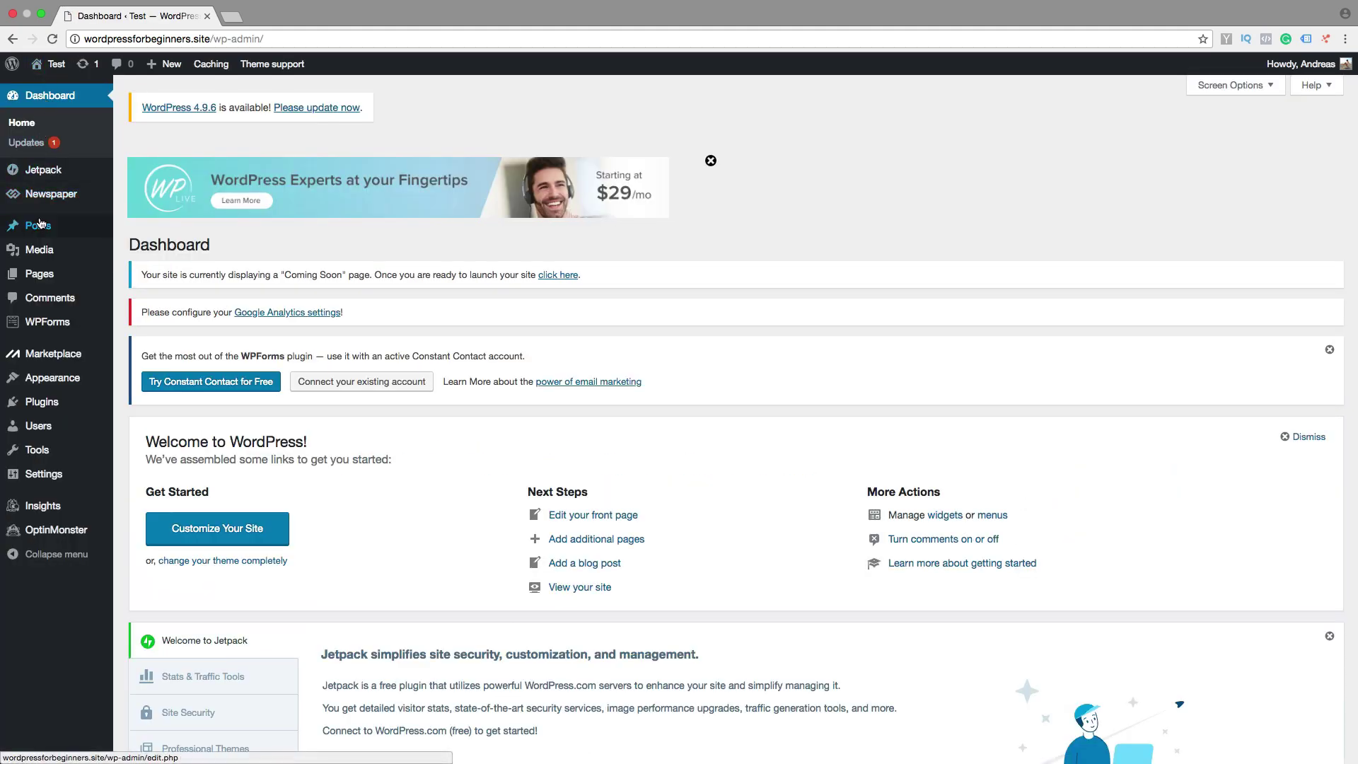
mouse_move(38, 226)
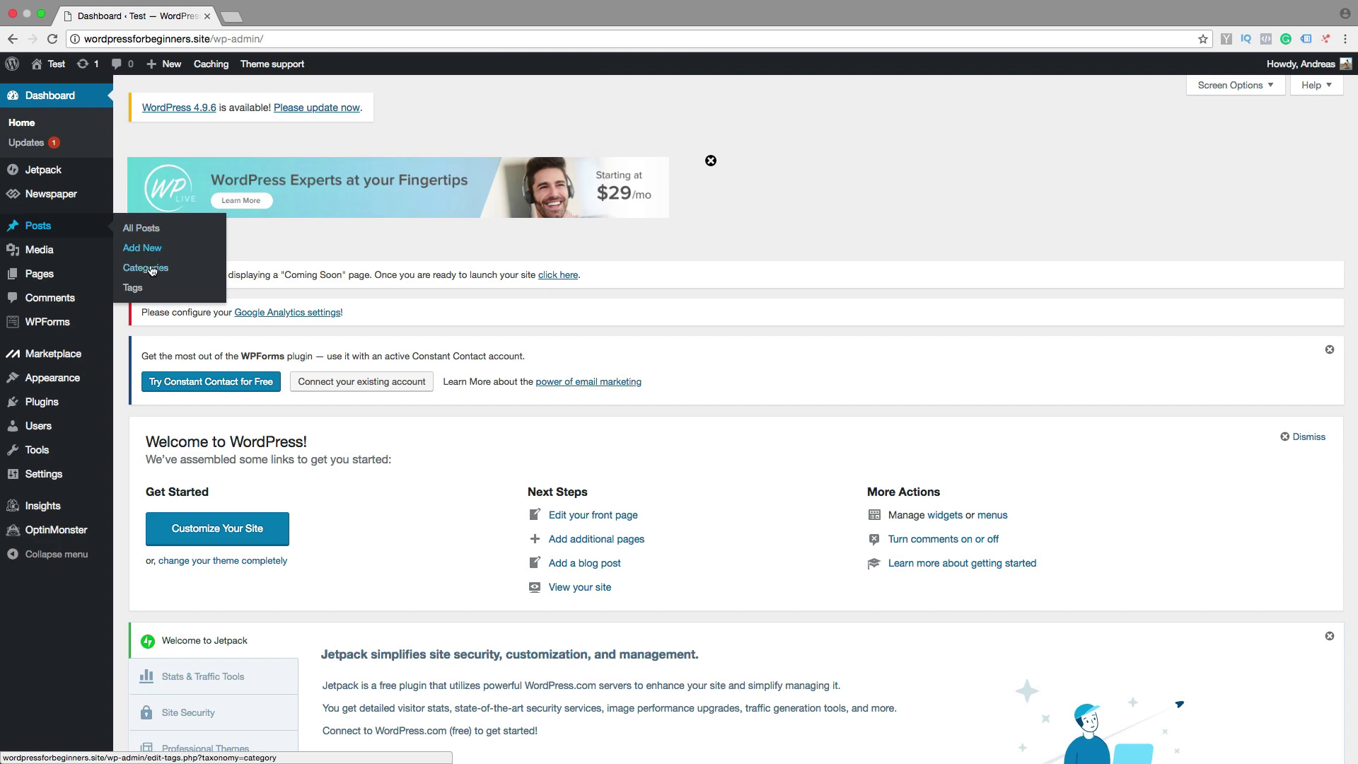
left_click(146, 272)
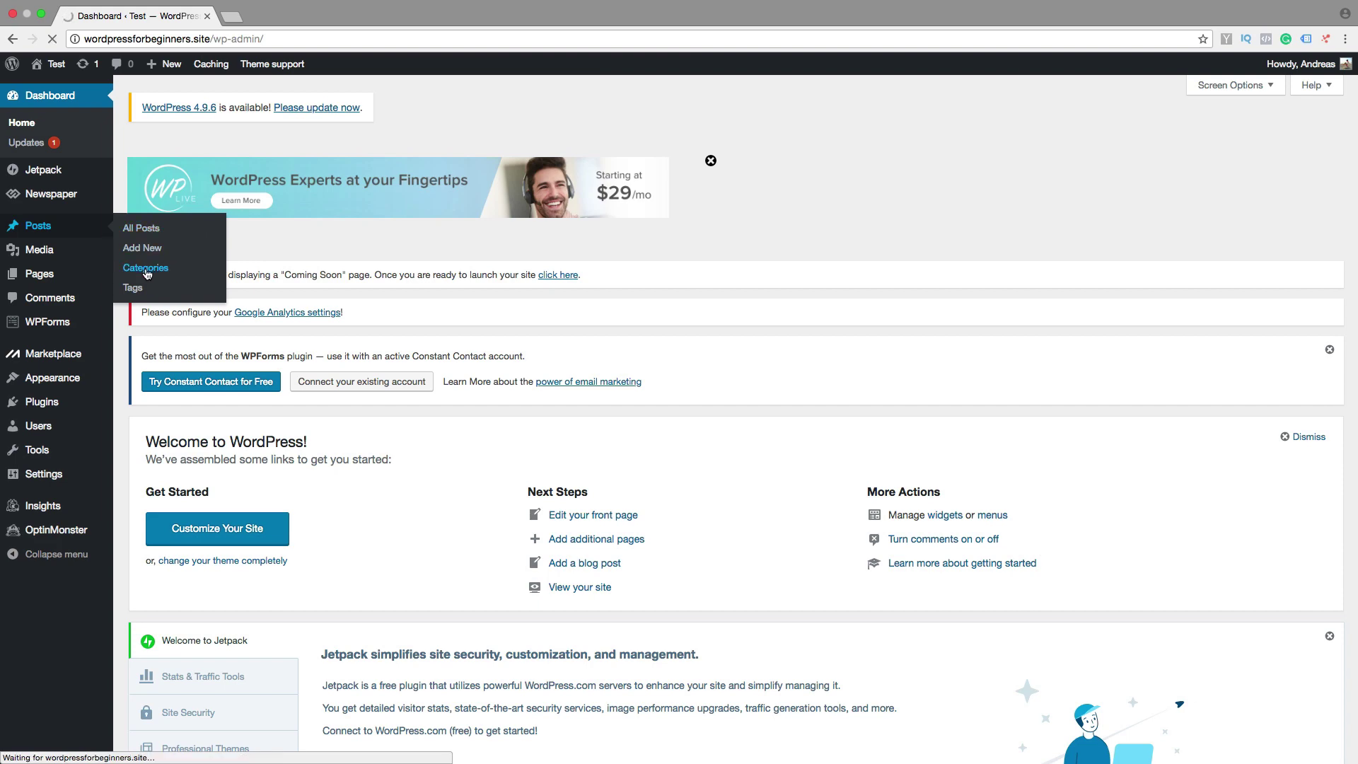
scroll(193, 317, "down", 2)
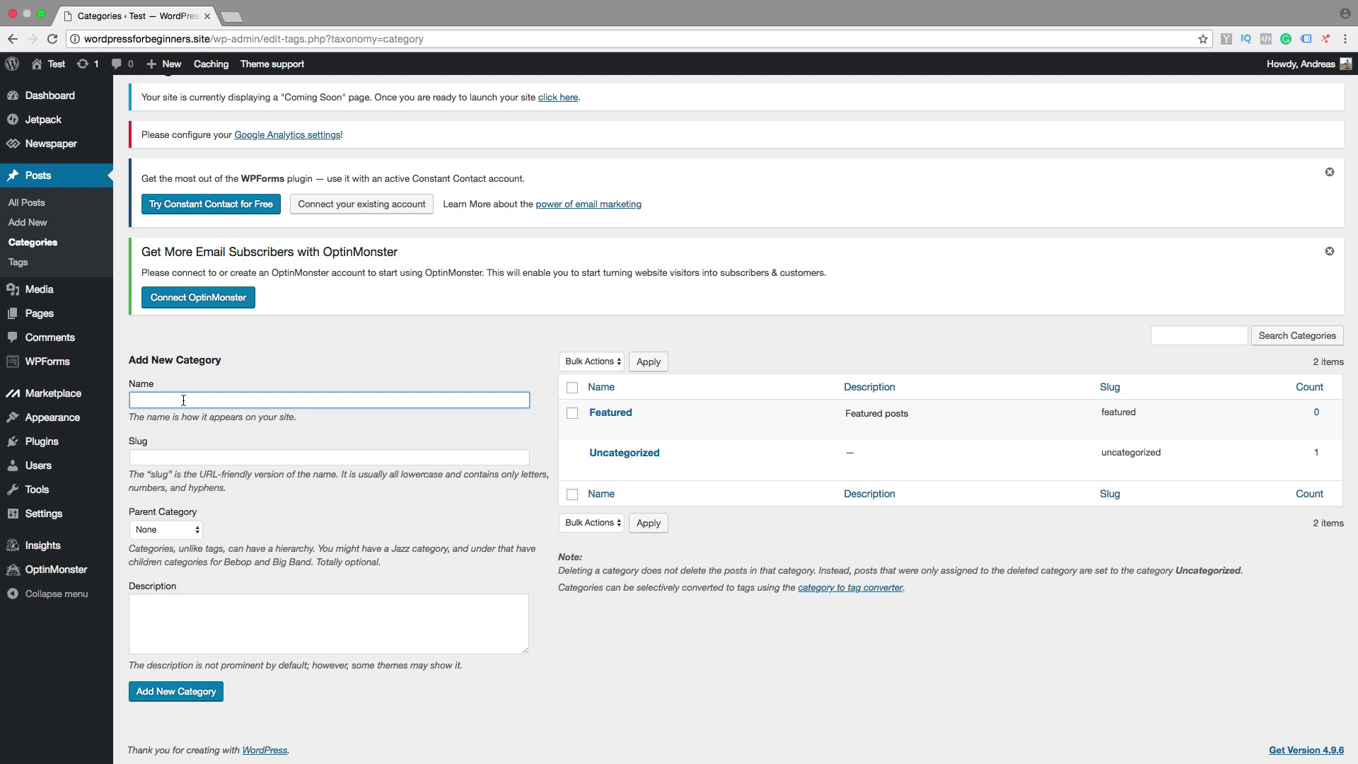
type("Rec")
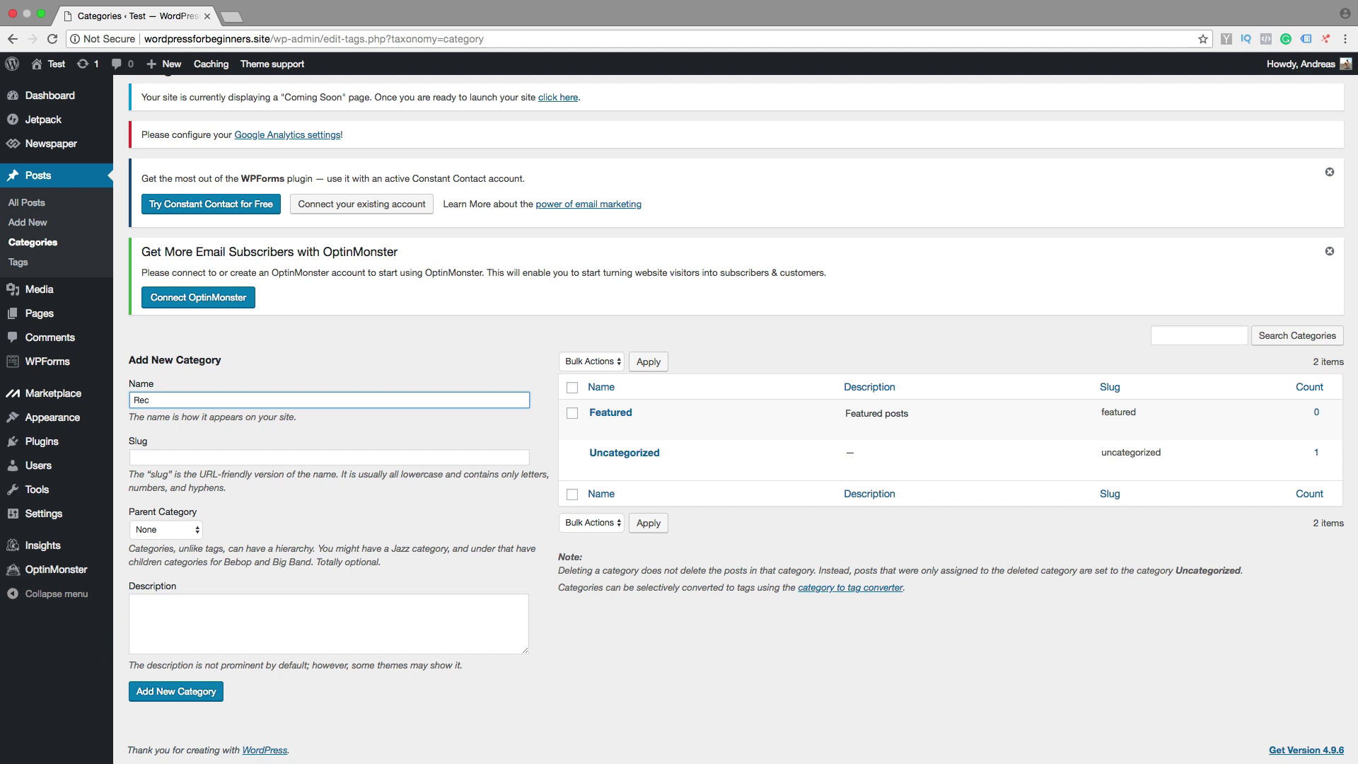
- Create a 'Vegan Recipes' category, pasting the name into the Slug field as well
key("BackSpace")
key("BackSpace")
key("BackSpace")
type("egan ")
type("Recip")
type("es")
left_click_drag(203, 400, 136, 398)
right_click(138, 400)
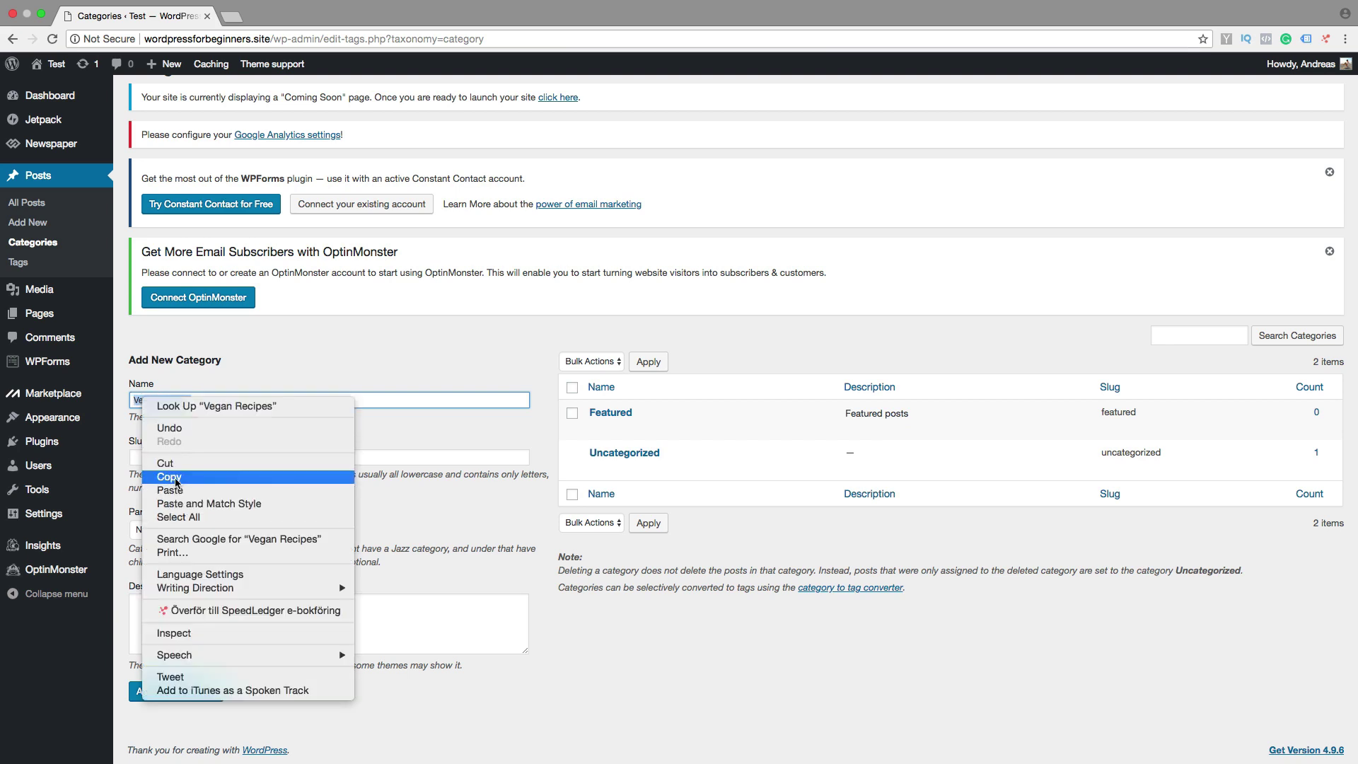
left_click(176, 484)
left_click(155, 455)
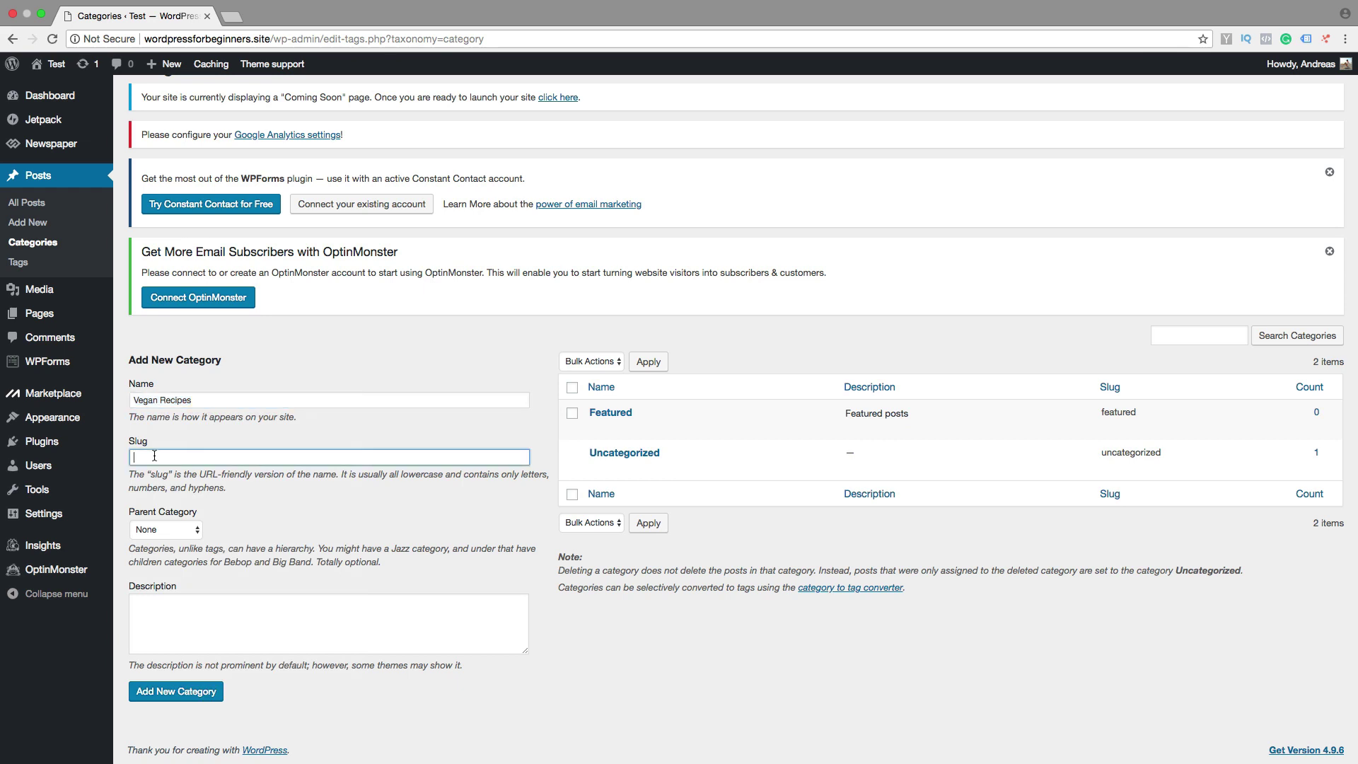
key("ctrl+v")
left_click(172, 699)
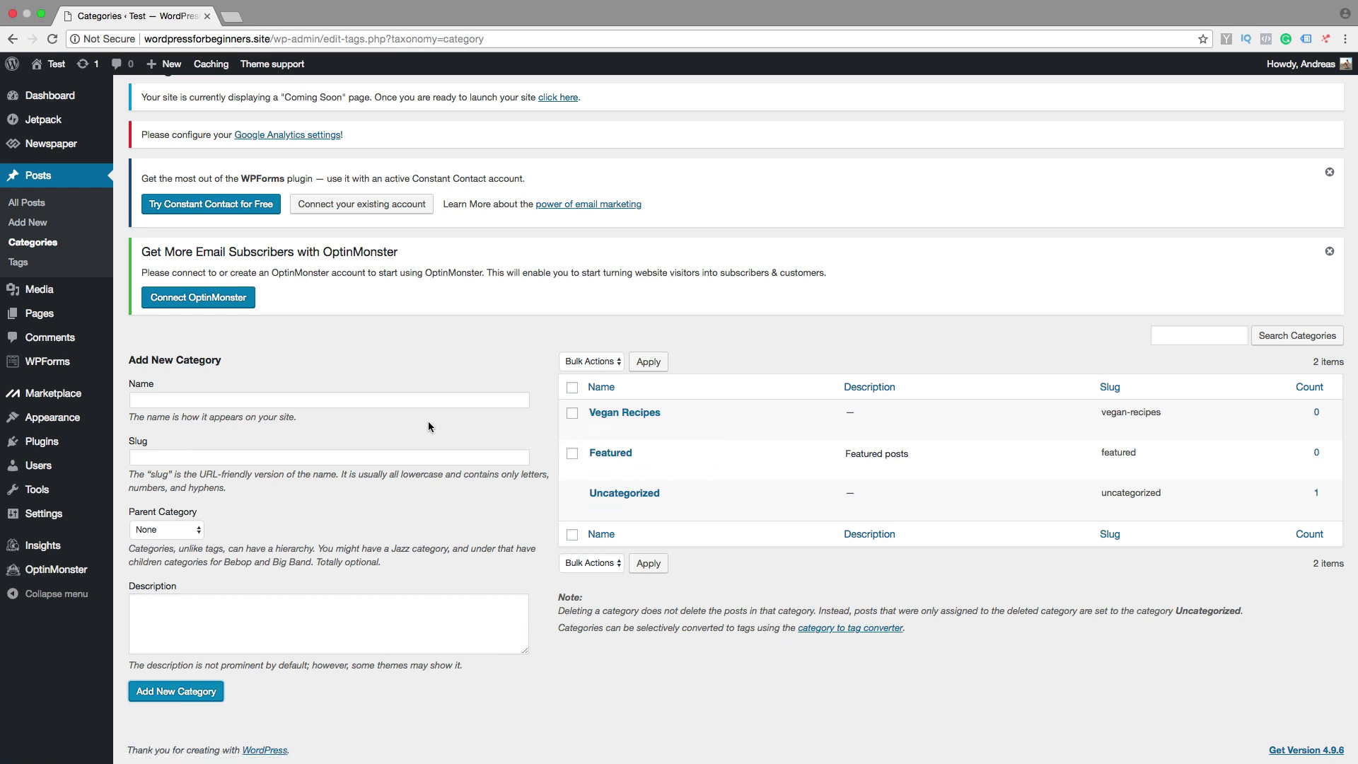
- Create a 'Fitness' category with the same name copied into its slug
left_click(212, 400)
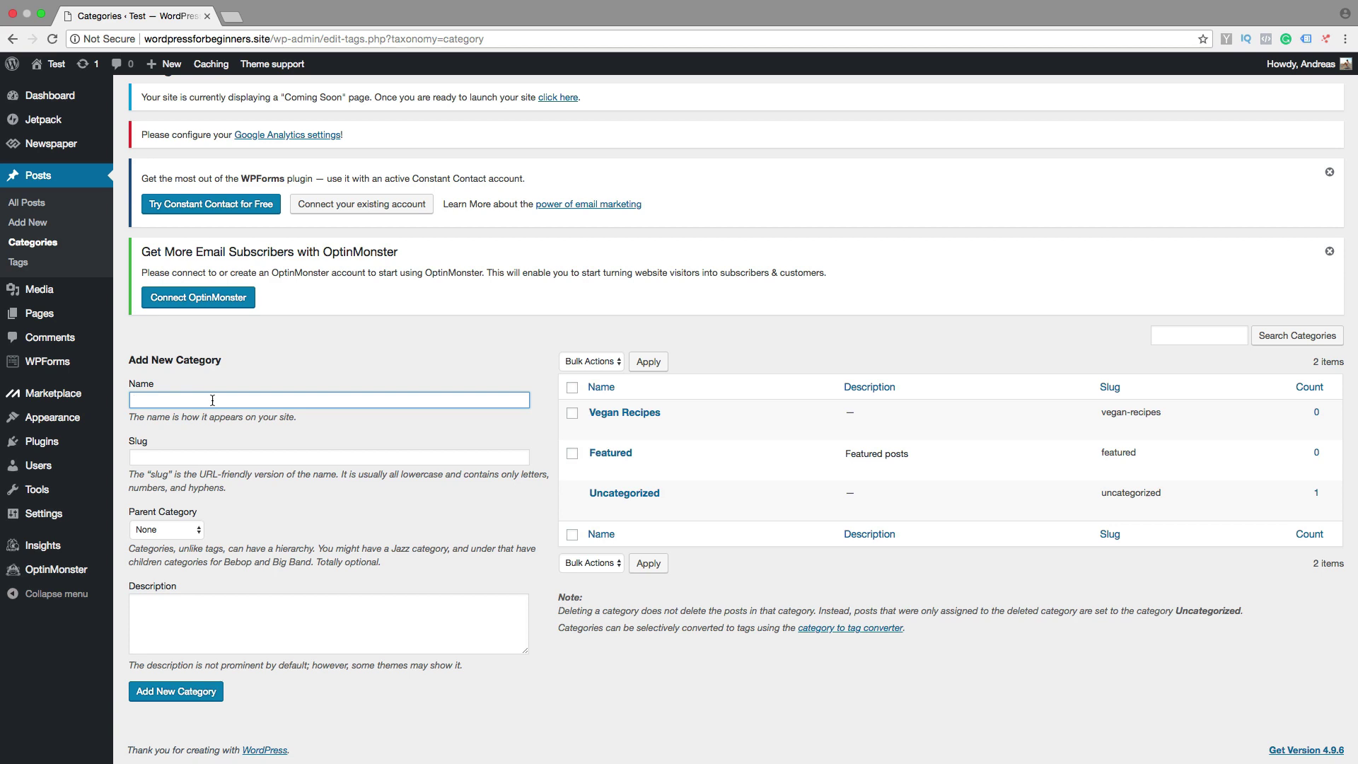
type("Fitness")
left_click_drag(171, 398, 123, 401)
right_click(149, 404)
left_click(157, 480)
left_click(147, 461)
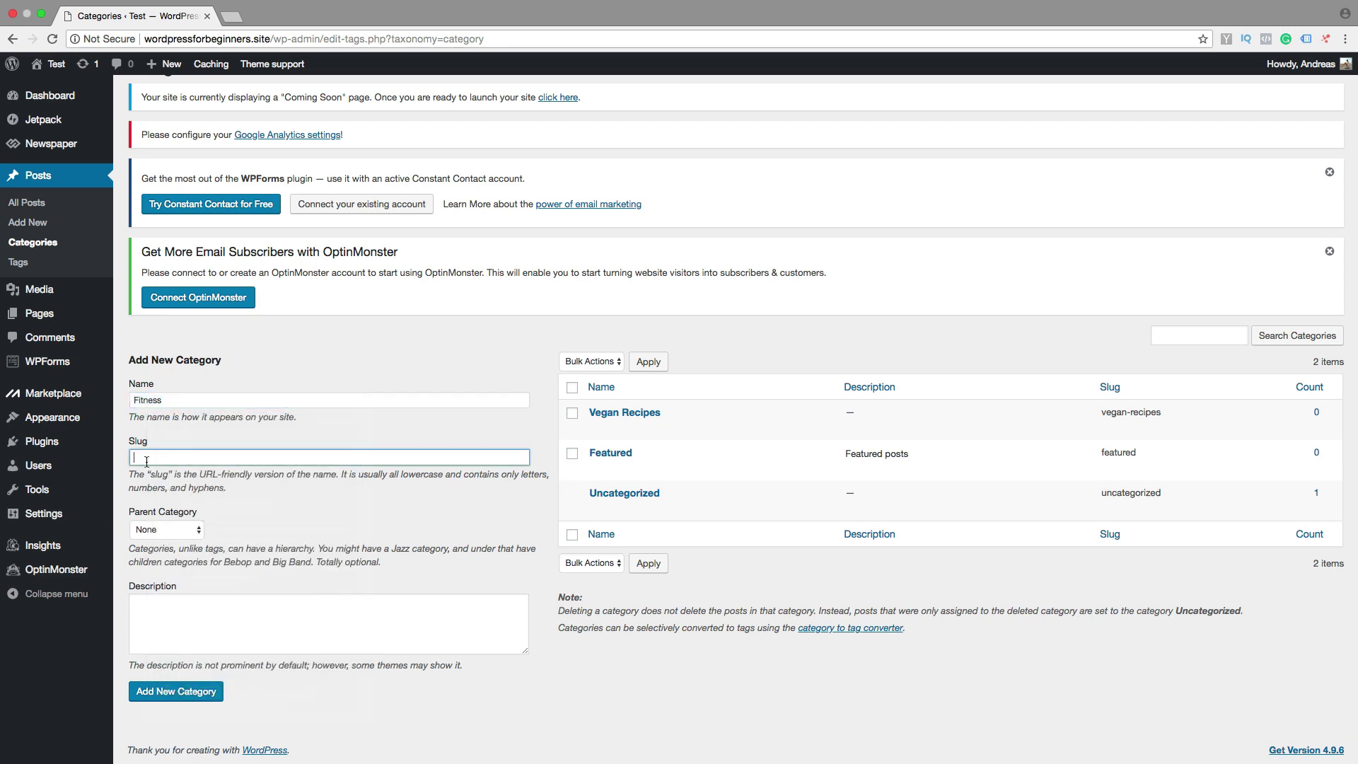
key("ctrl+v")
left_click(178, 692)
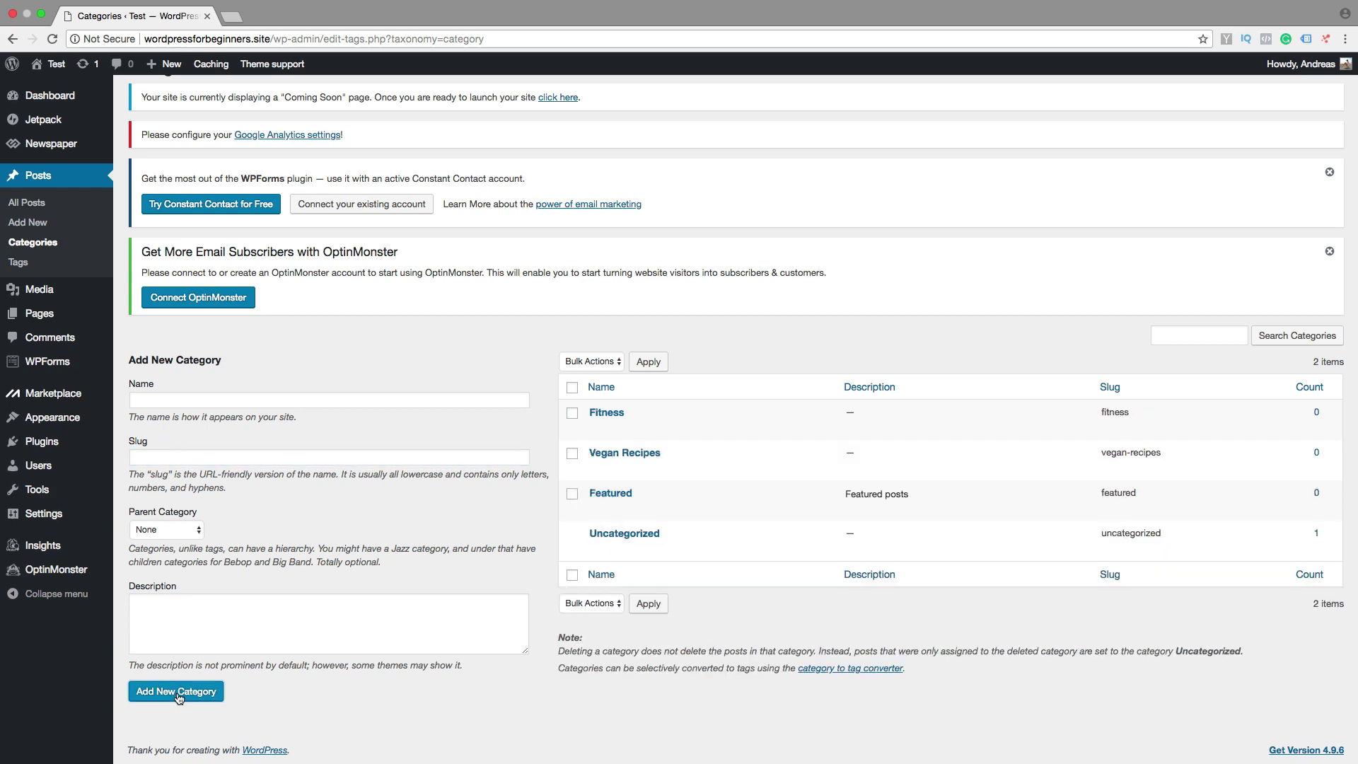
mouse_move(612, 493)
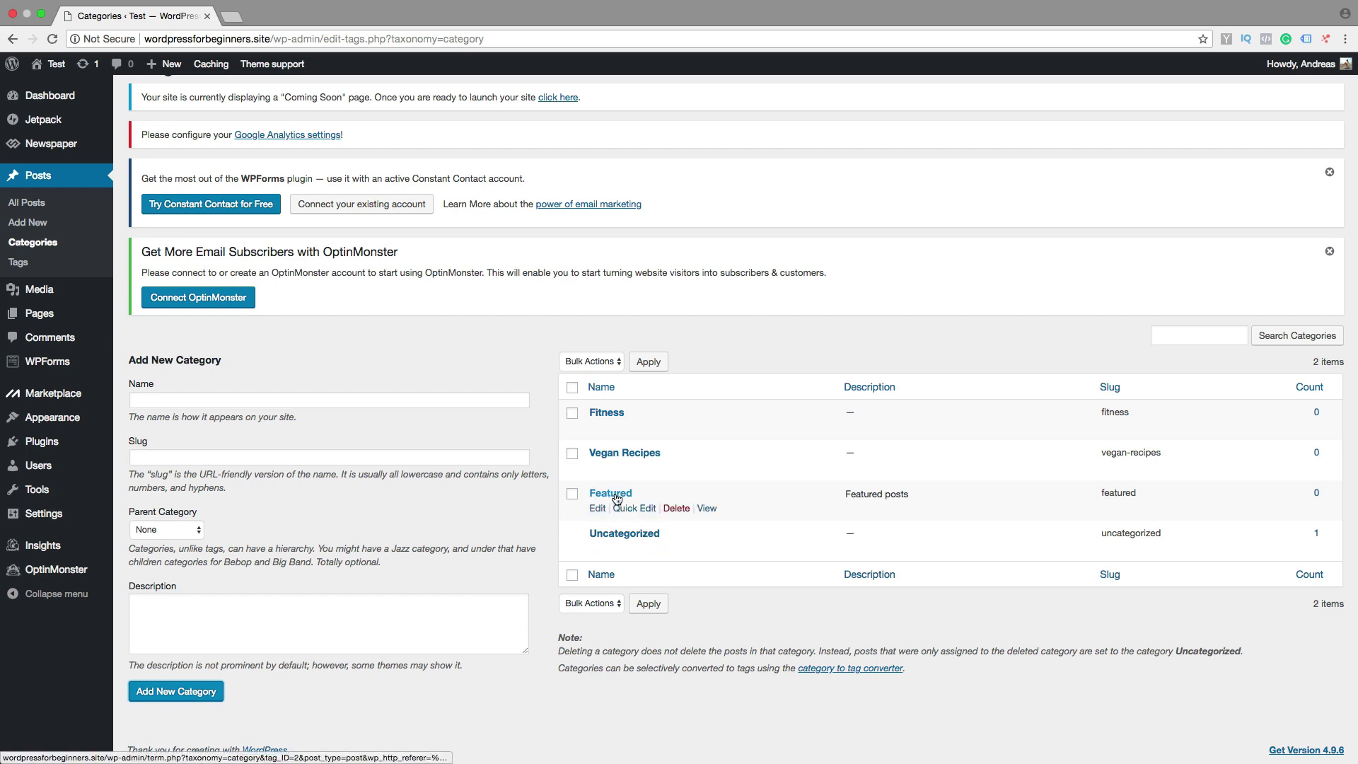
- Delete the Featured category and return to the new category's Name field
left_click(677, 510)
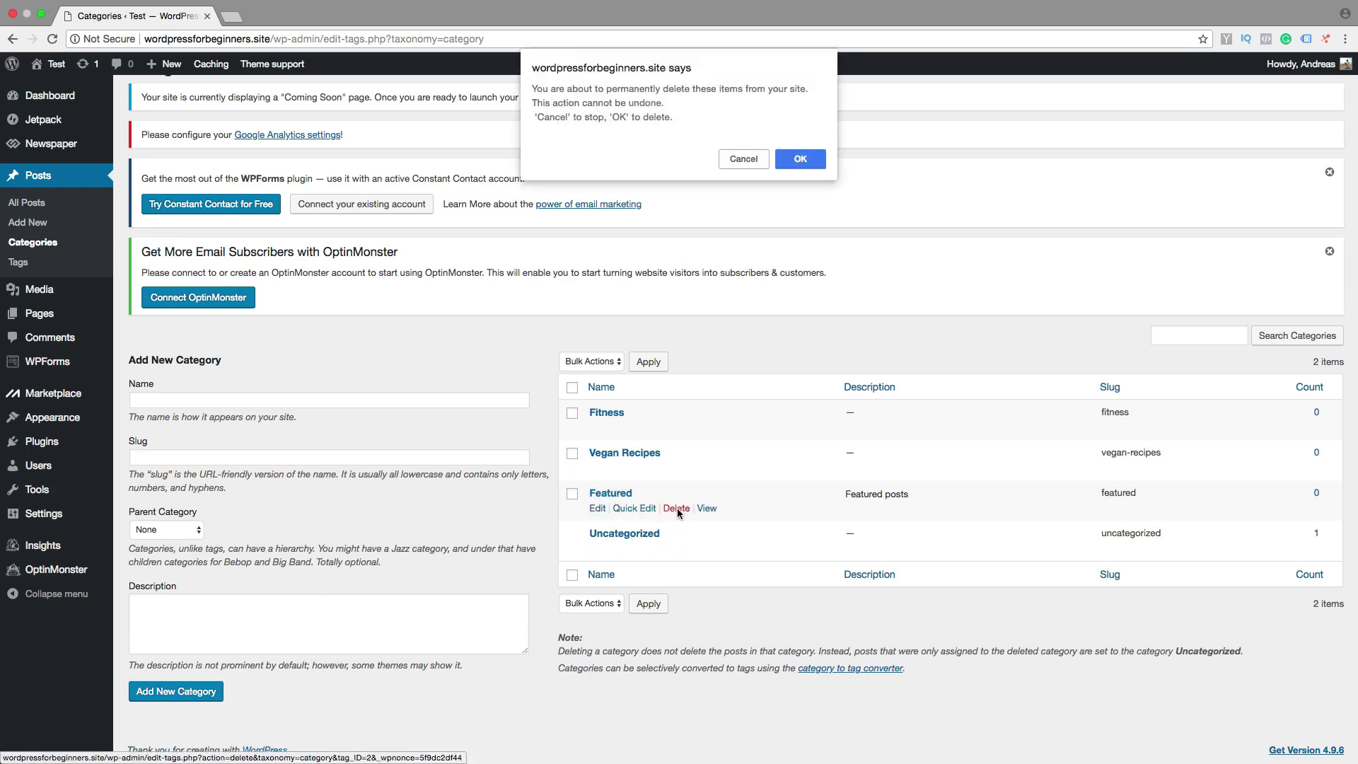
left_click(799, 158)
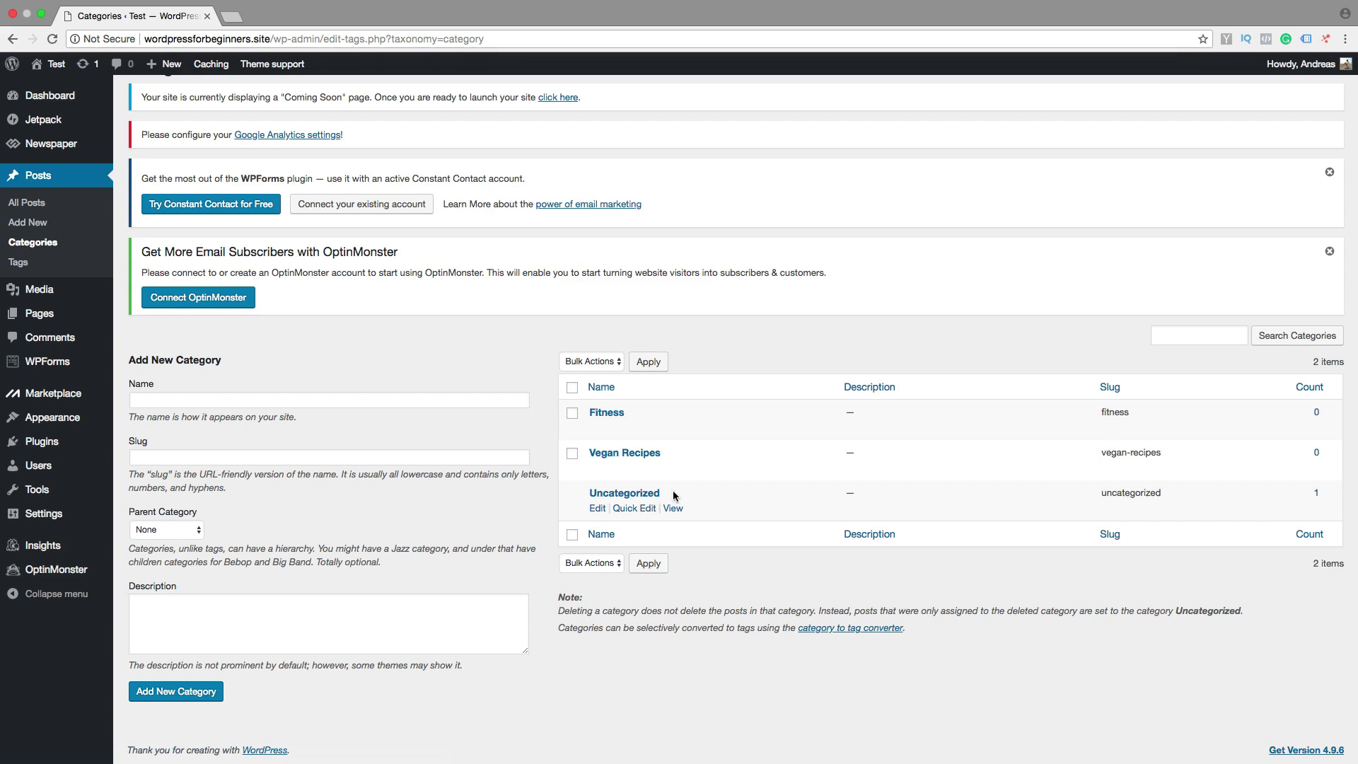
mouse_move(916, 458)
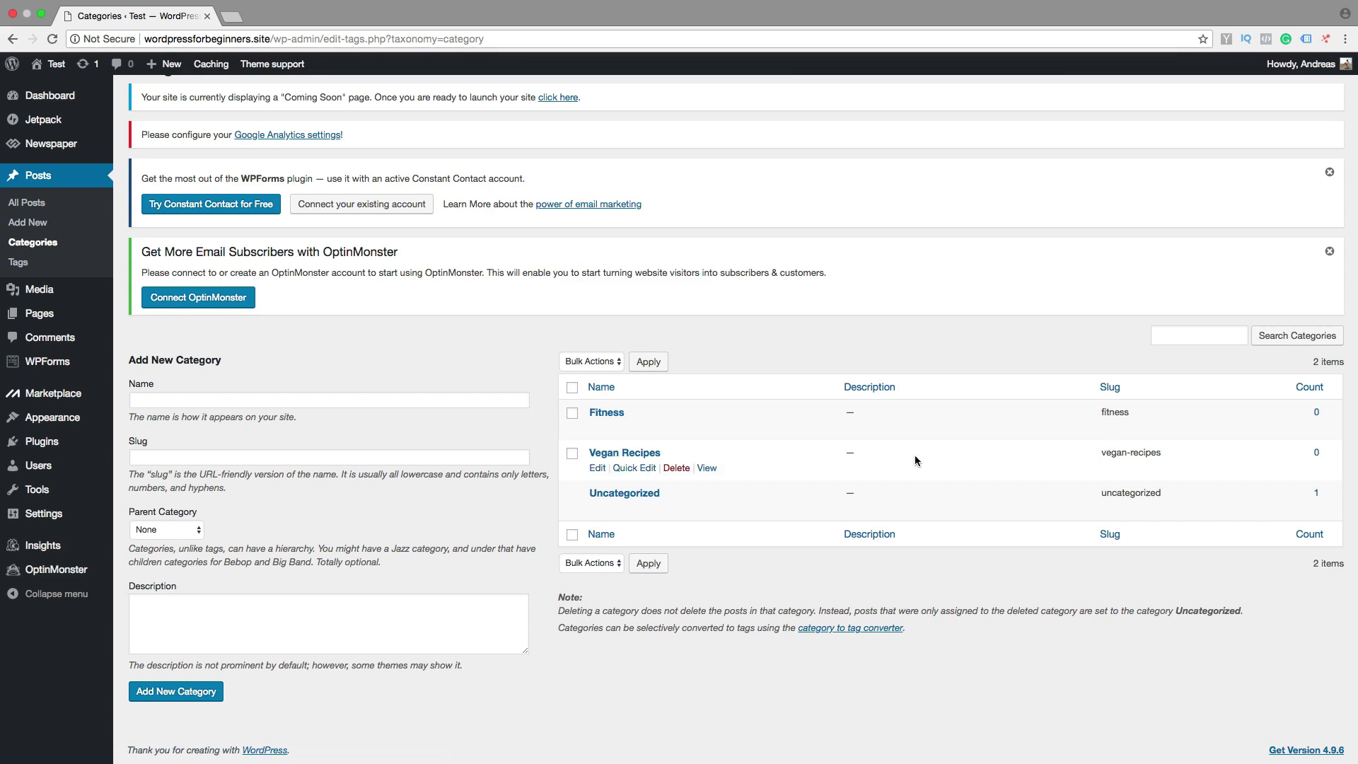
left_click(158, 403)
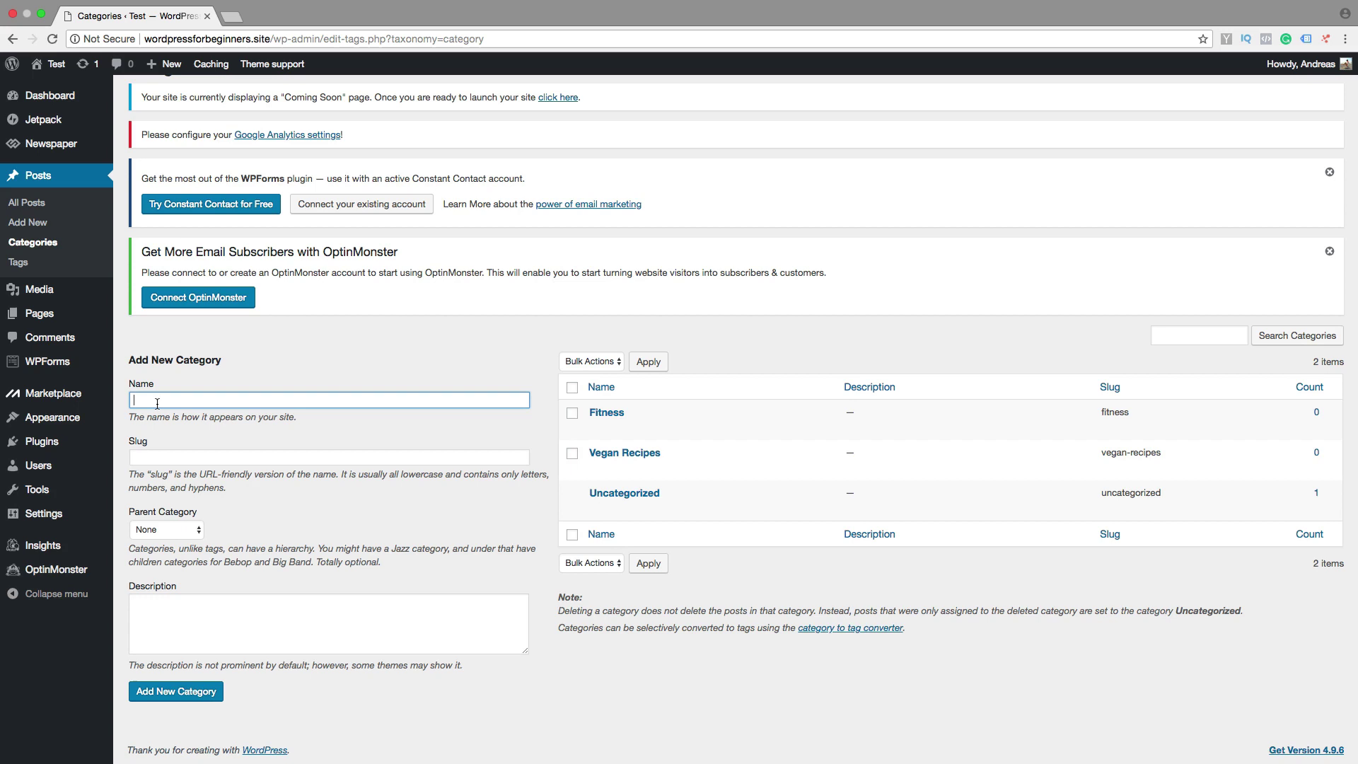
type("Super")
type("food")
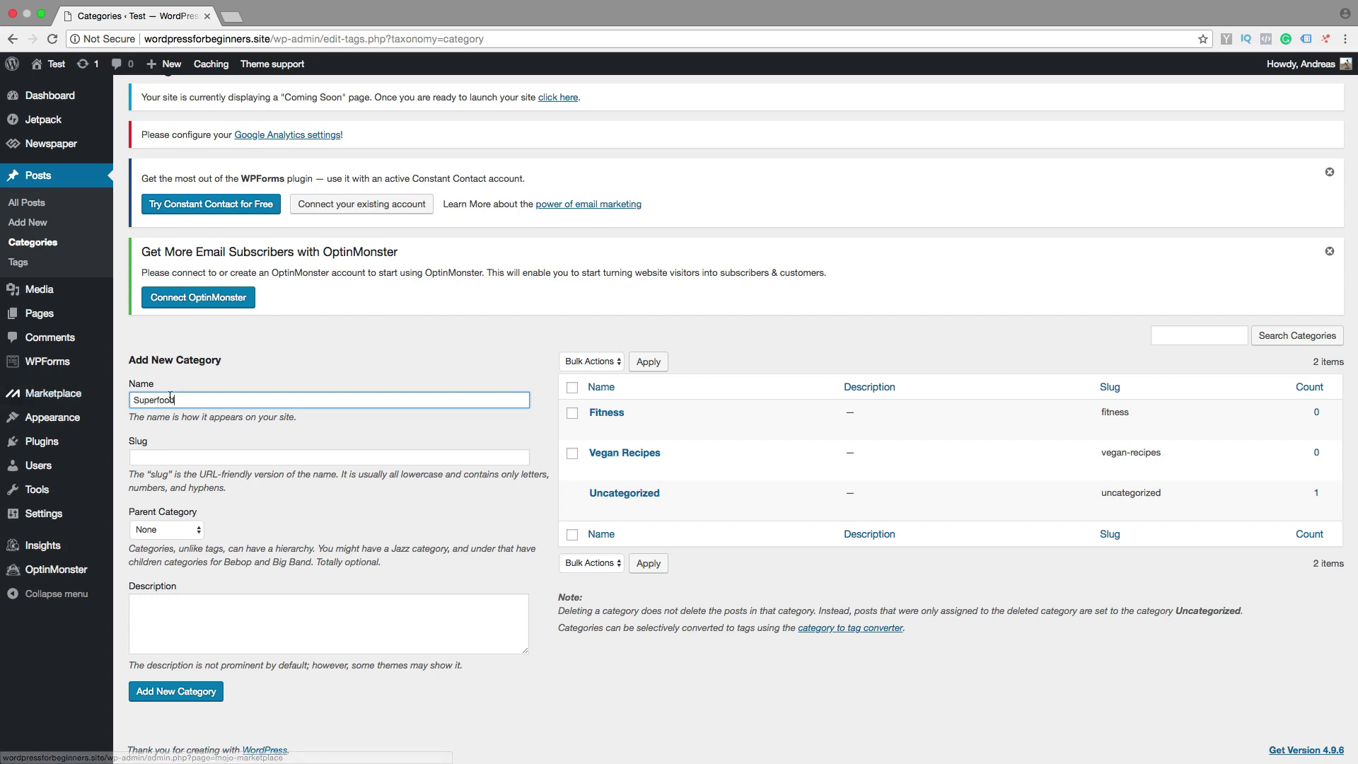
- Create a 'Superfood' category with 'Superfood' pasted in as its slug
left_click_drag(171, 399, 135, 401)
right_click(139, 400)
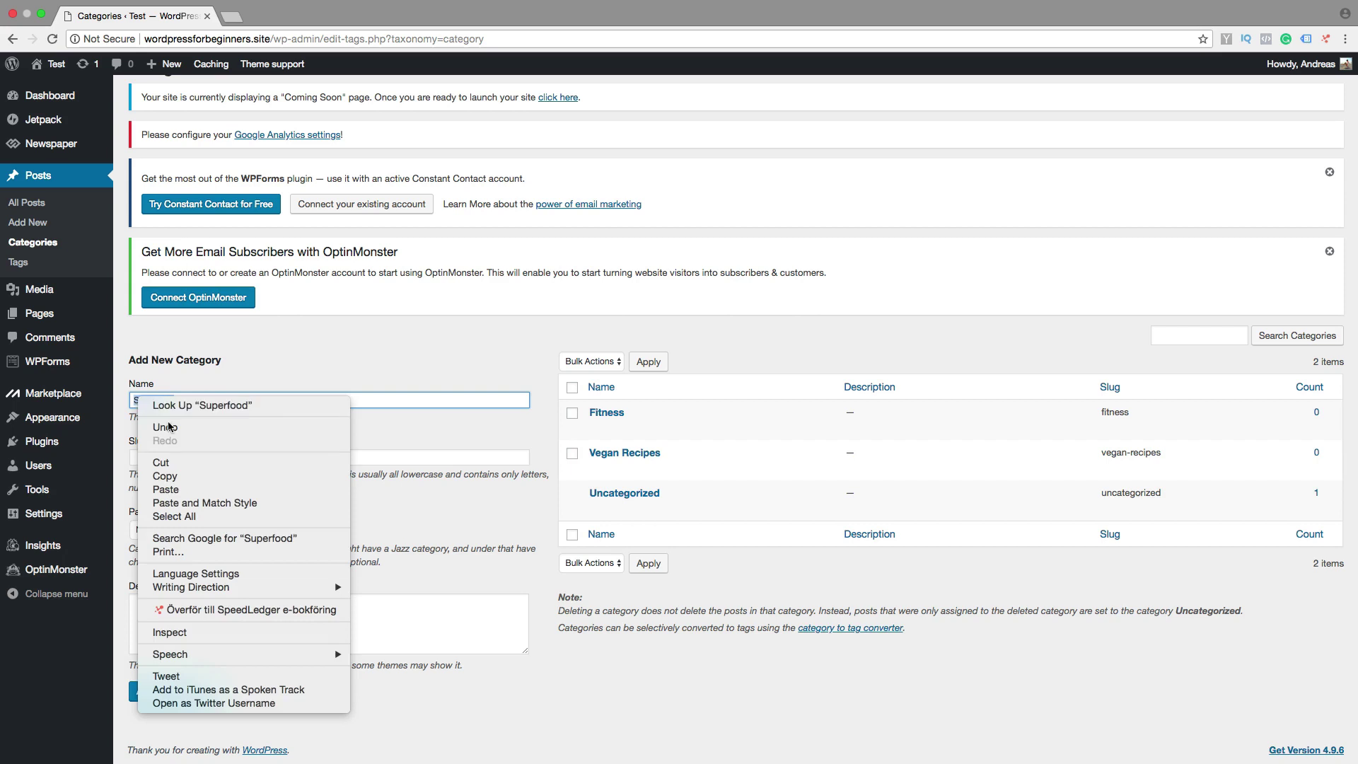
left_click(182, 476)
right_click(159, 459)
left_click(187, 531)
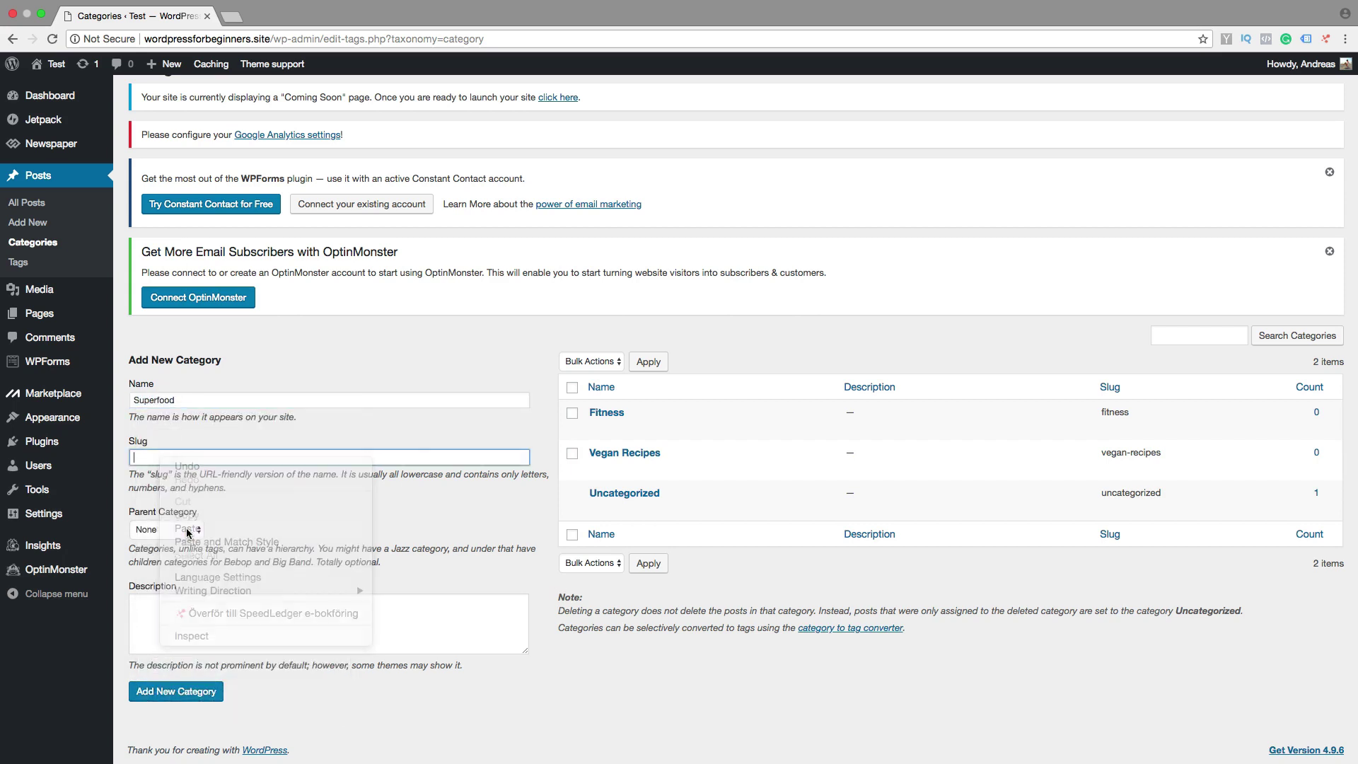
left_click(178, 692)
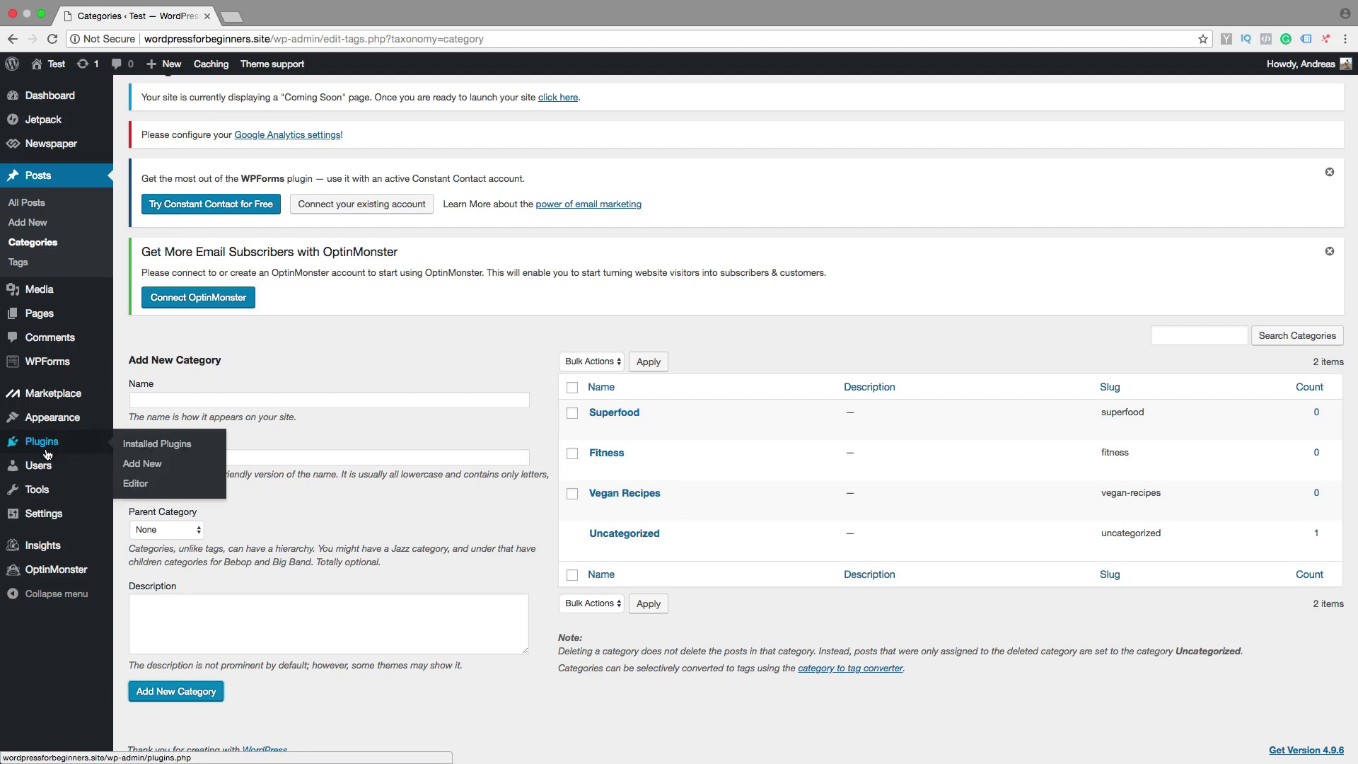
mouse_move(52, 417)
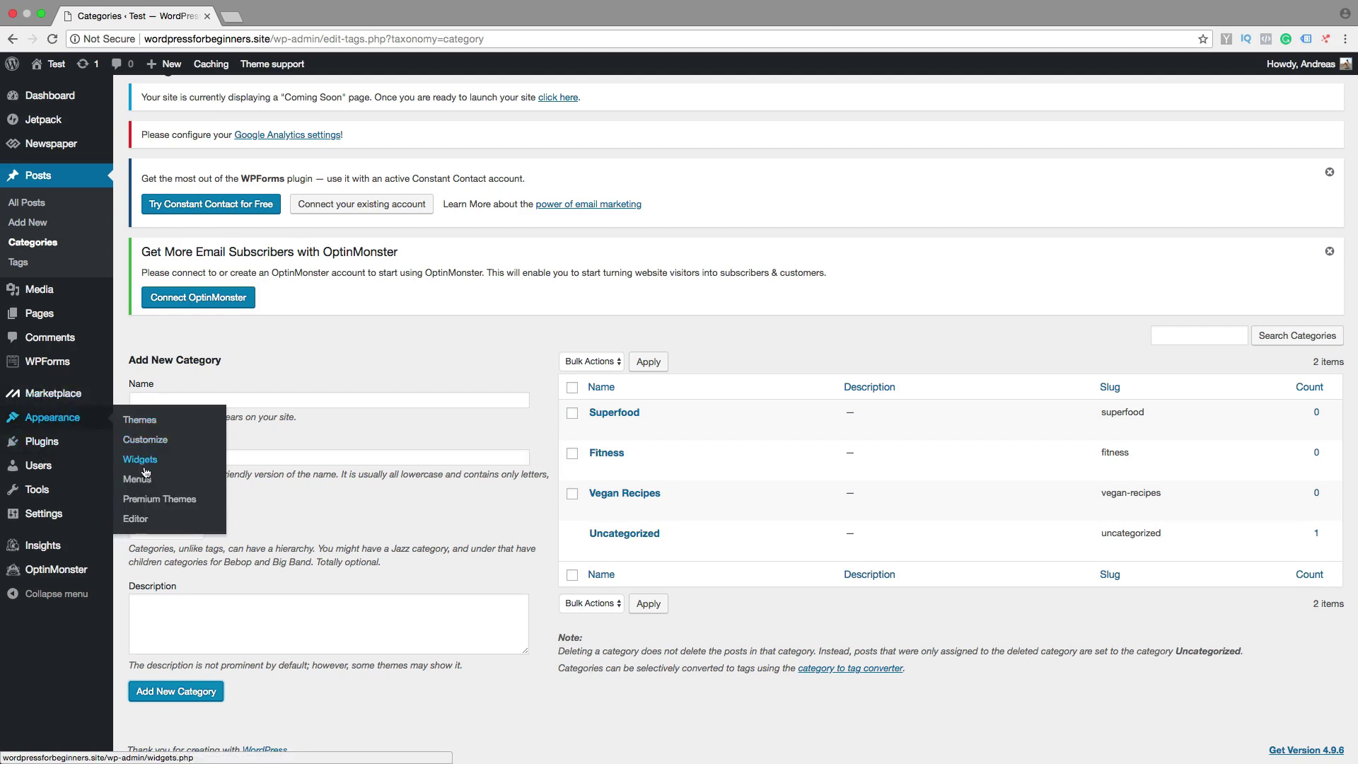
- Go to Appearance > Menus and expand the Categories panel for Main Menu
left_click(145, 483)
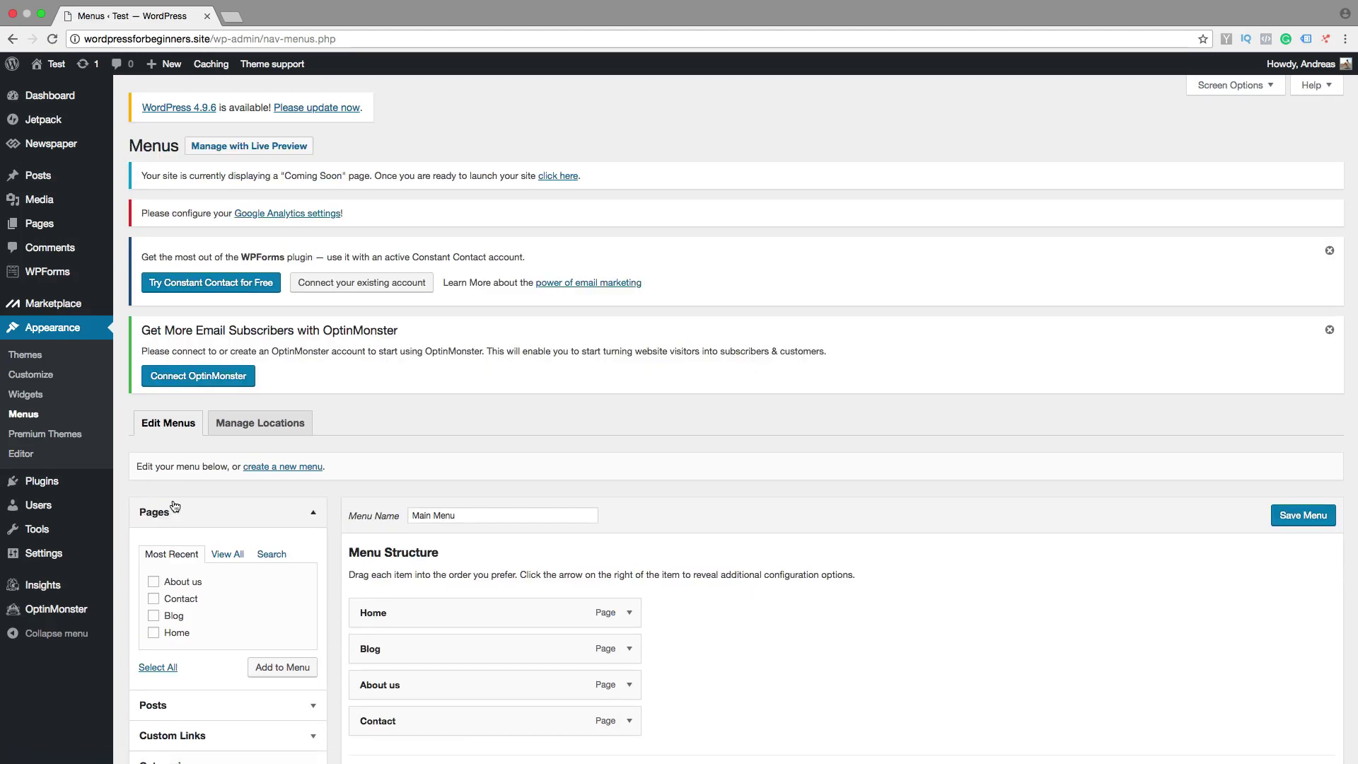
scroll(175, 511, "down", 4)
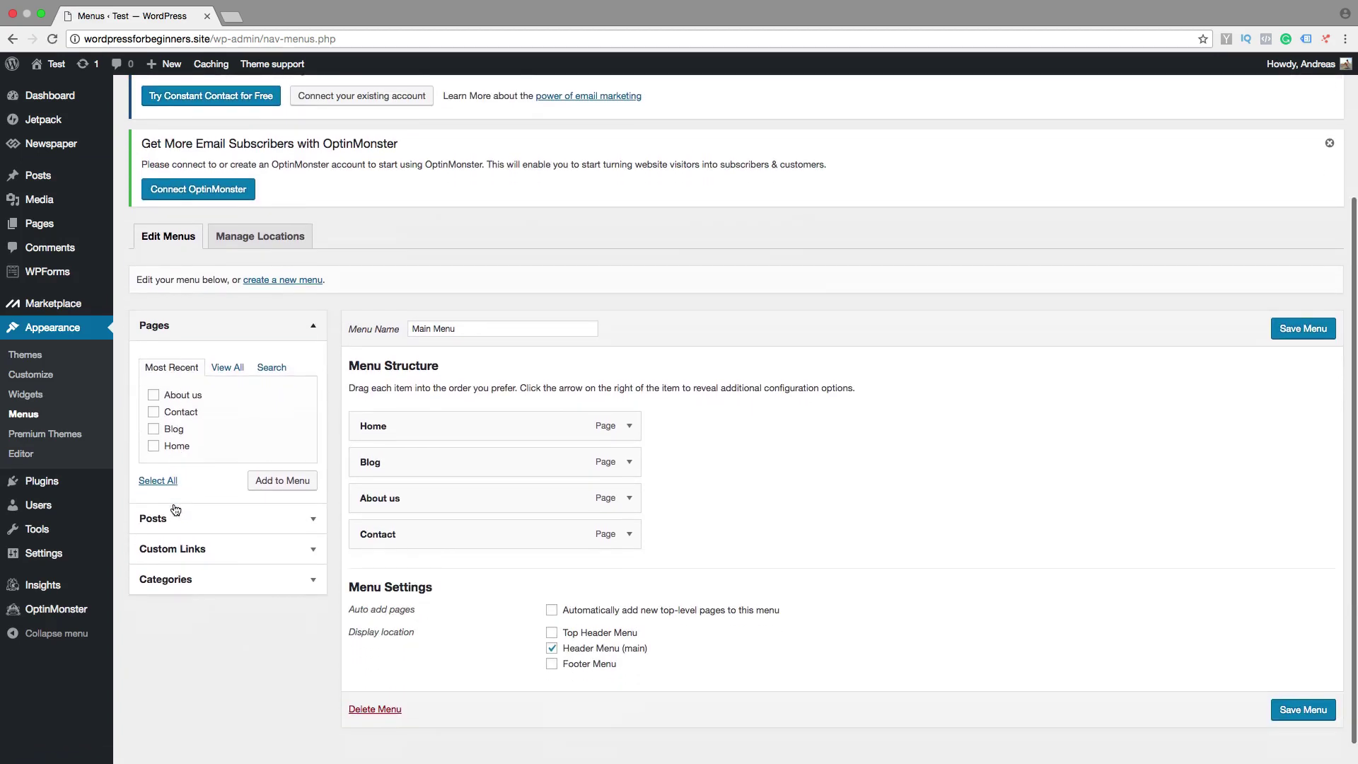
scroll(173, 552, "down", 1)
left_click(169, 559)
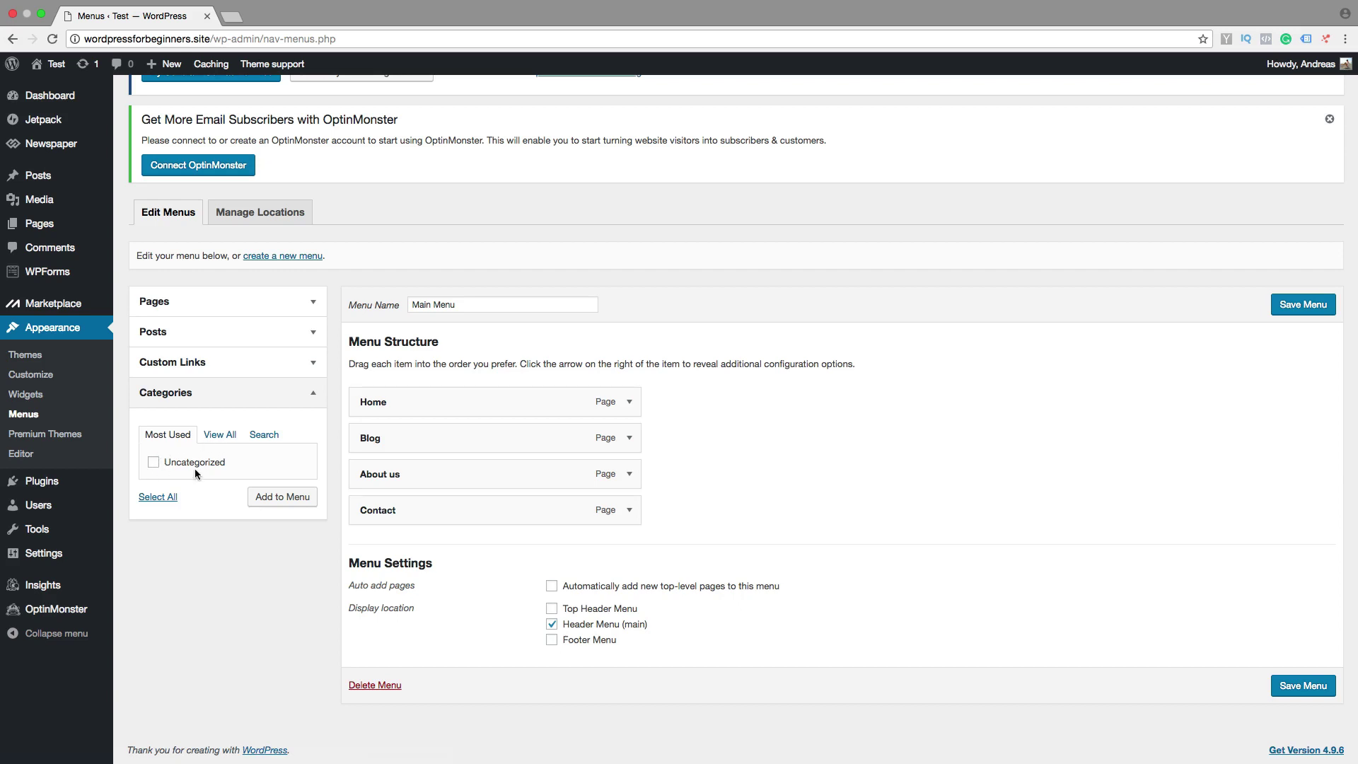
- From View All, tick Fitness, Superfood and Vegan Recipes and add them to Main Menu
left_click(219, 436)
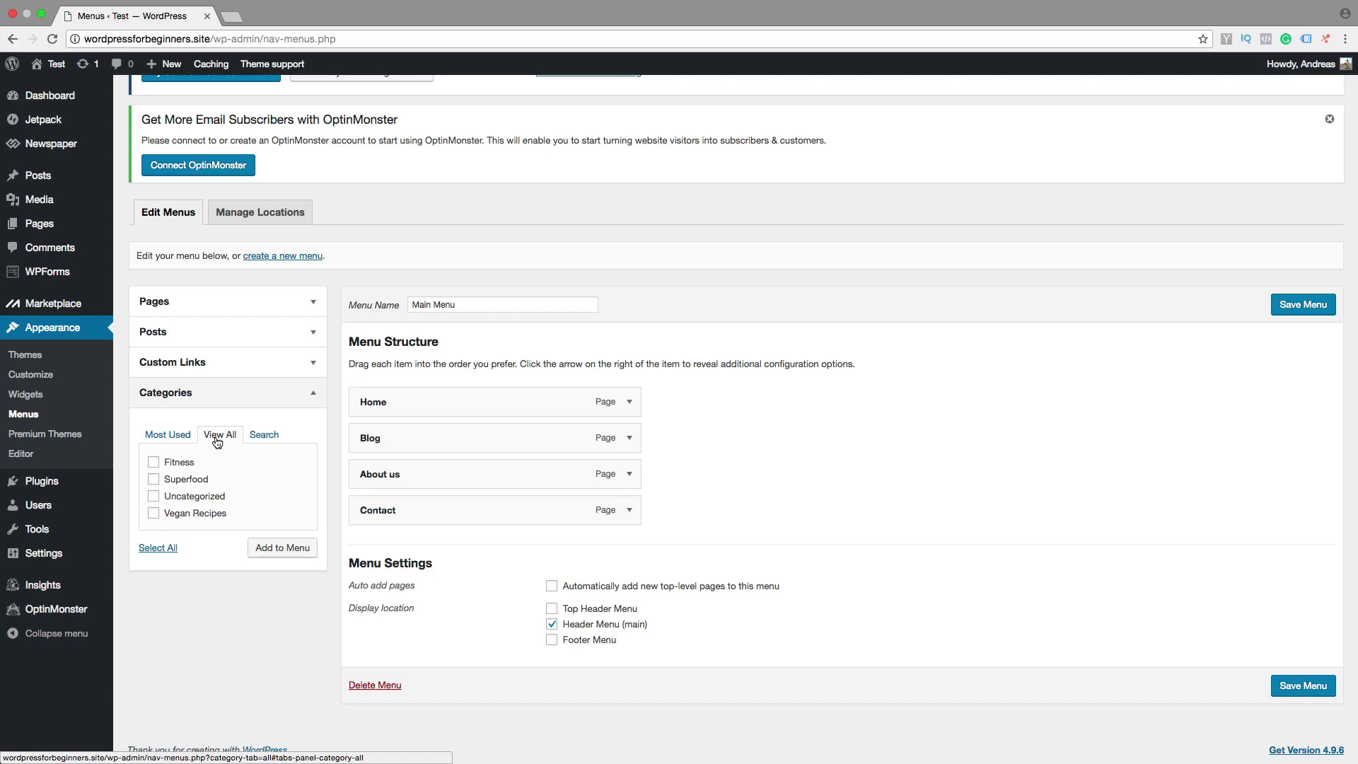
left_click(154, 464)
left_click(152, 480)
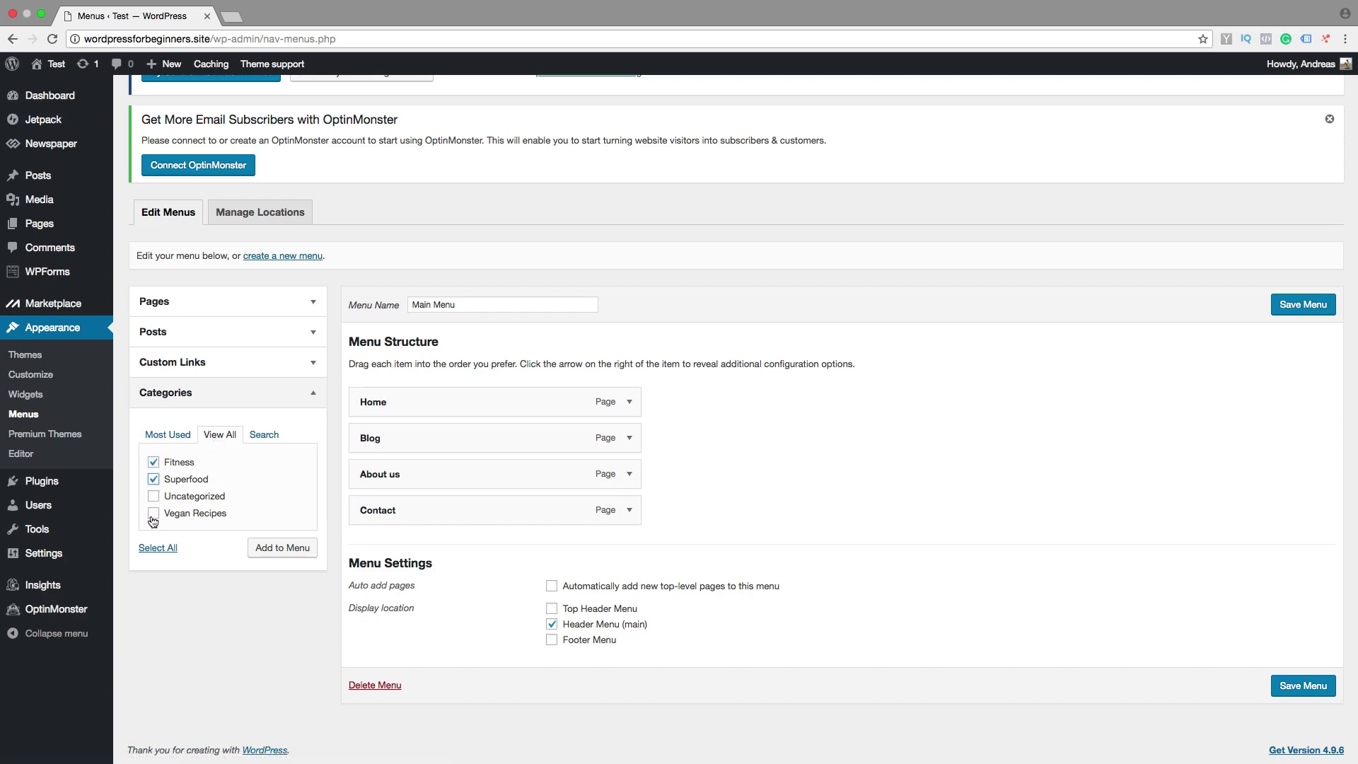
left_click(154, 516)
left_click(276, 552)
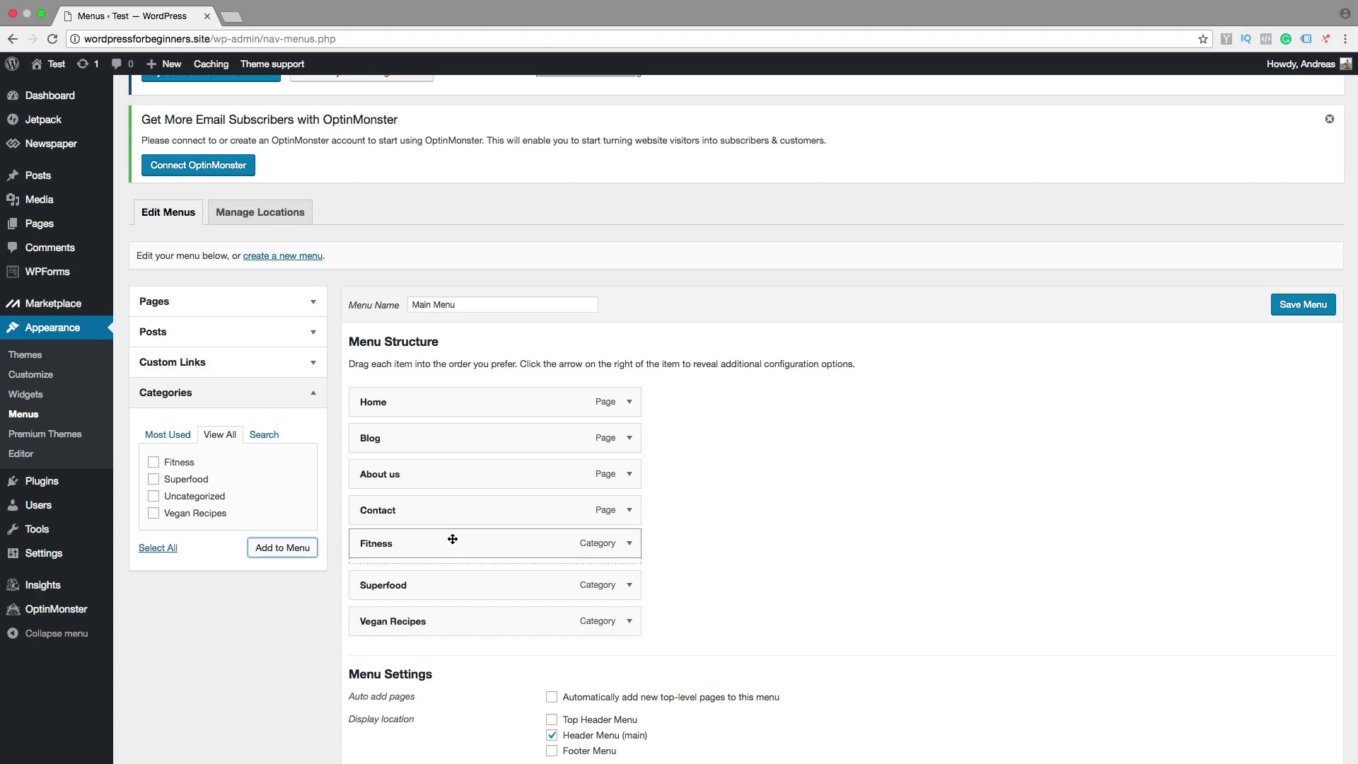
- Nest the categories under Blog as sub items, Vegan Recipes first, and save Main Menu
mouse_move(453, 545)
left_mouse_down()
mouse_move(475, 472)
mouse_move(477, 488)
left_mouse_up()
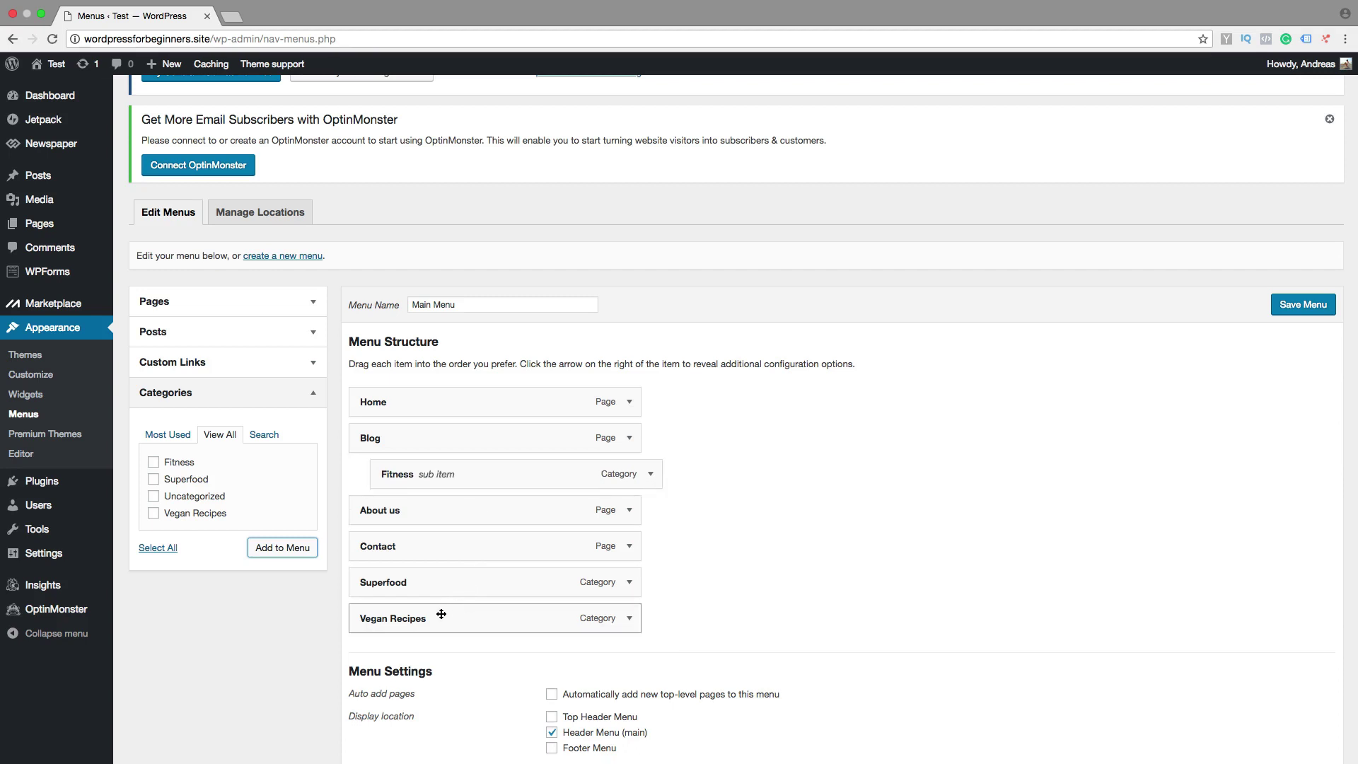
mouse_move(440, 590)
left_mouse_down()
mouse_move(436, 509)
mouse_move(464, 521)
left_mouse_up()
left_click_drag(447, 620, 466, 551)
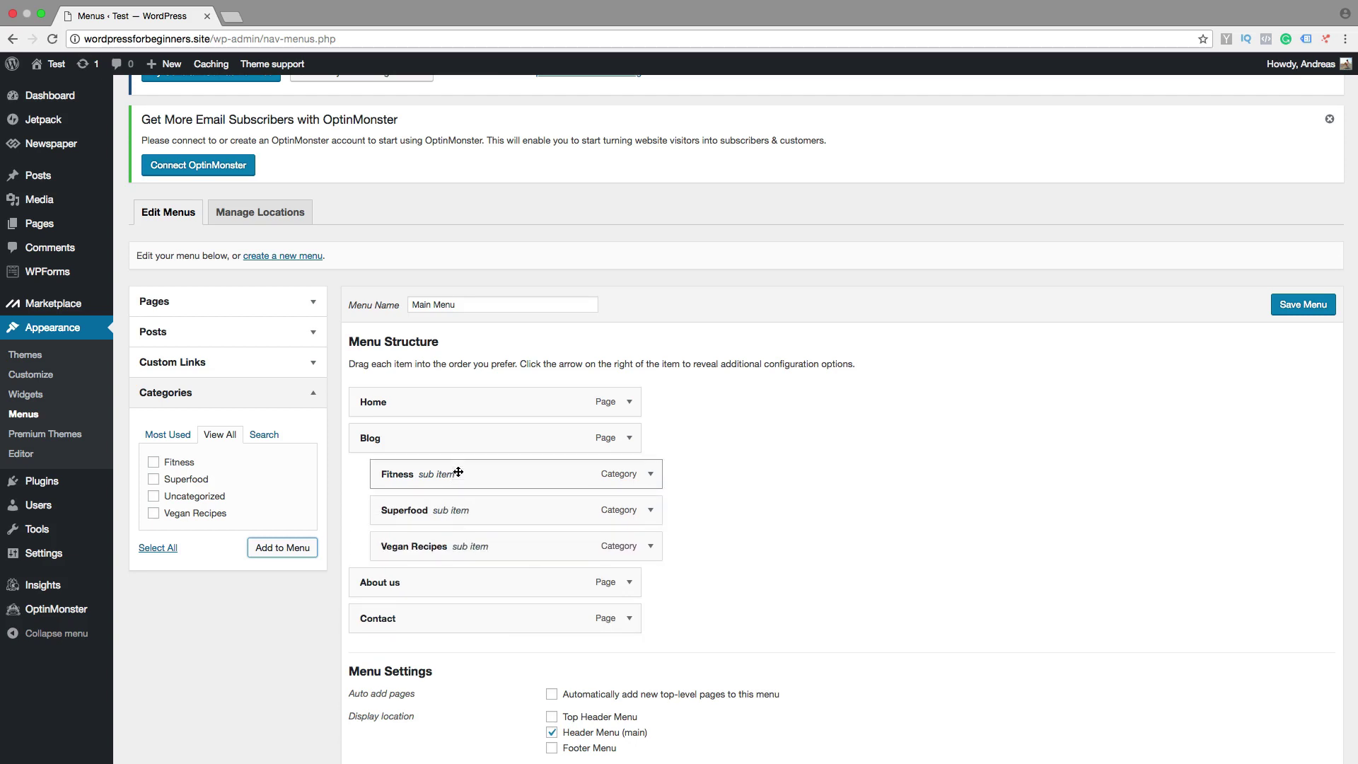
left_click_drag(470, 552, 449, 476)
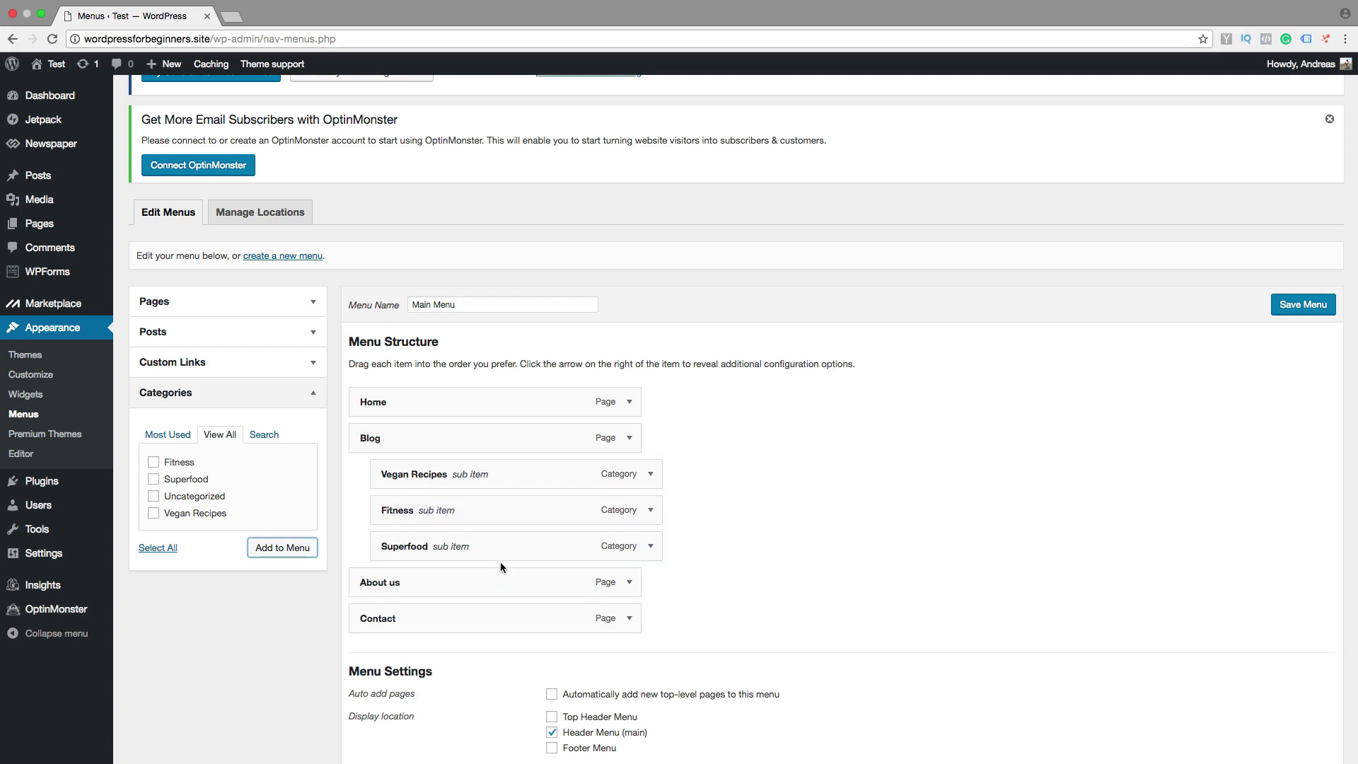
left_click(1302, 308)
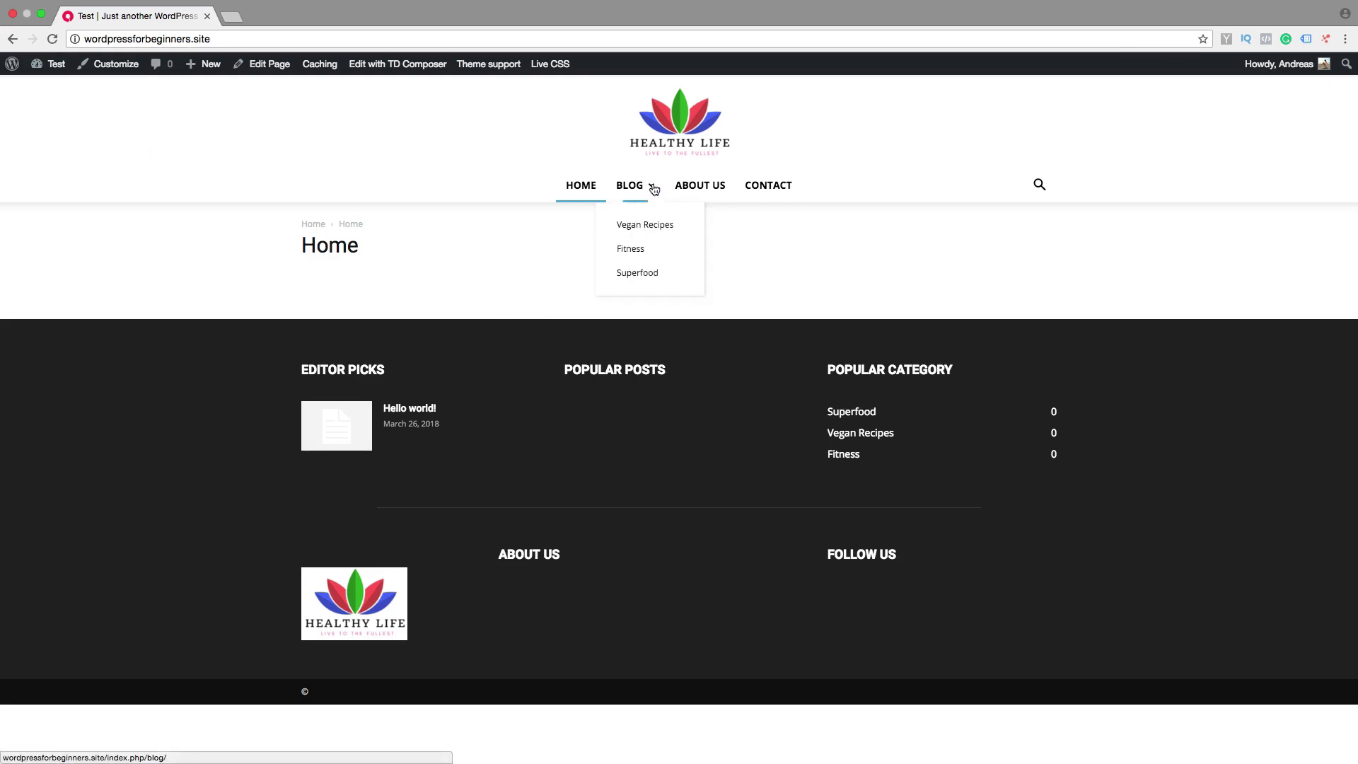
mouse_move(634, 184)
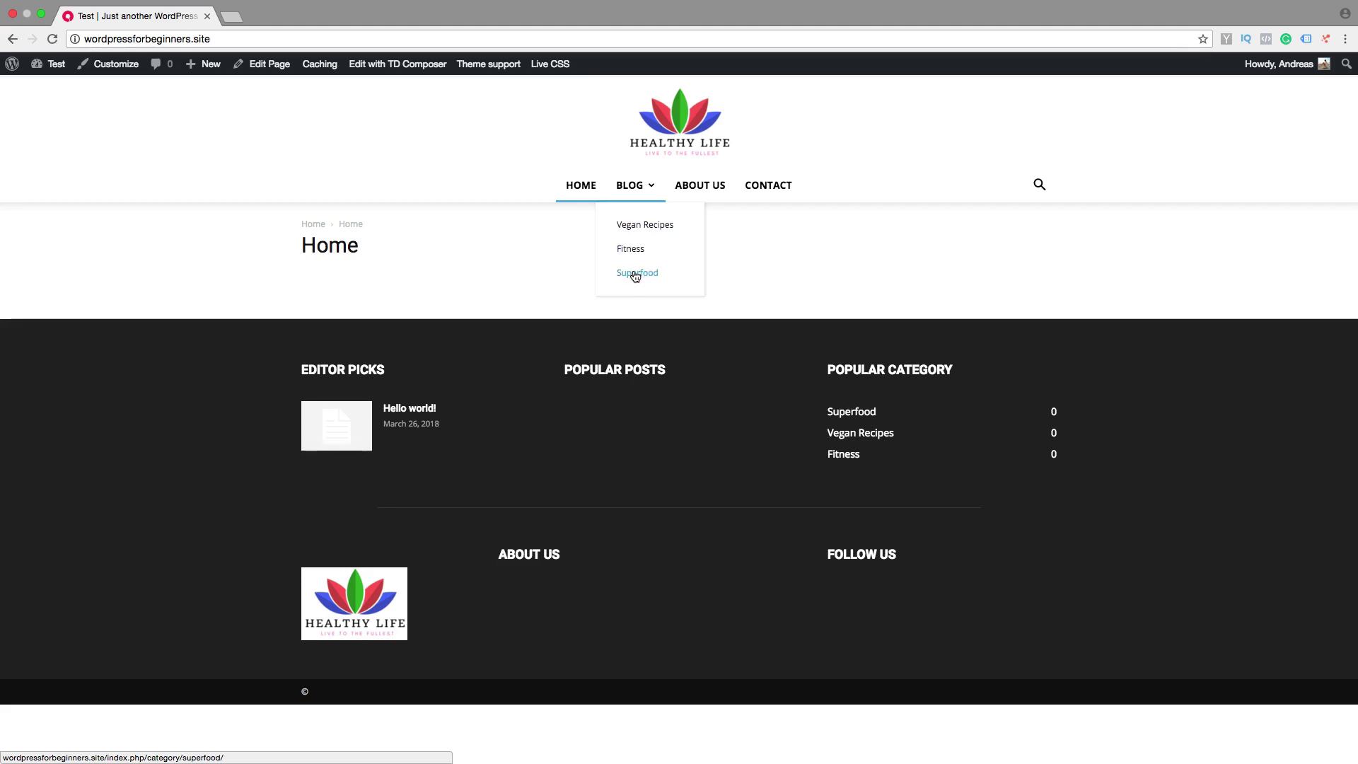
- Follow the Vegan Recipes link in the live site's Blog dropdown
left_click(640, 227)
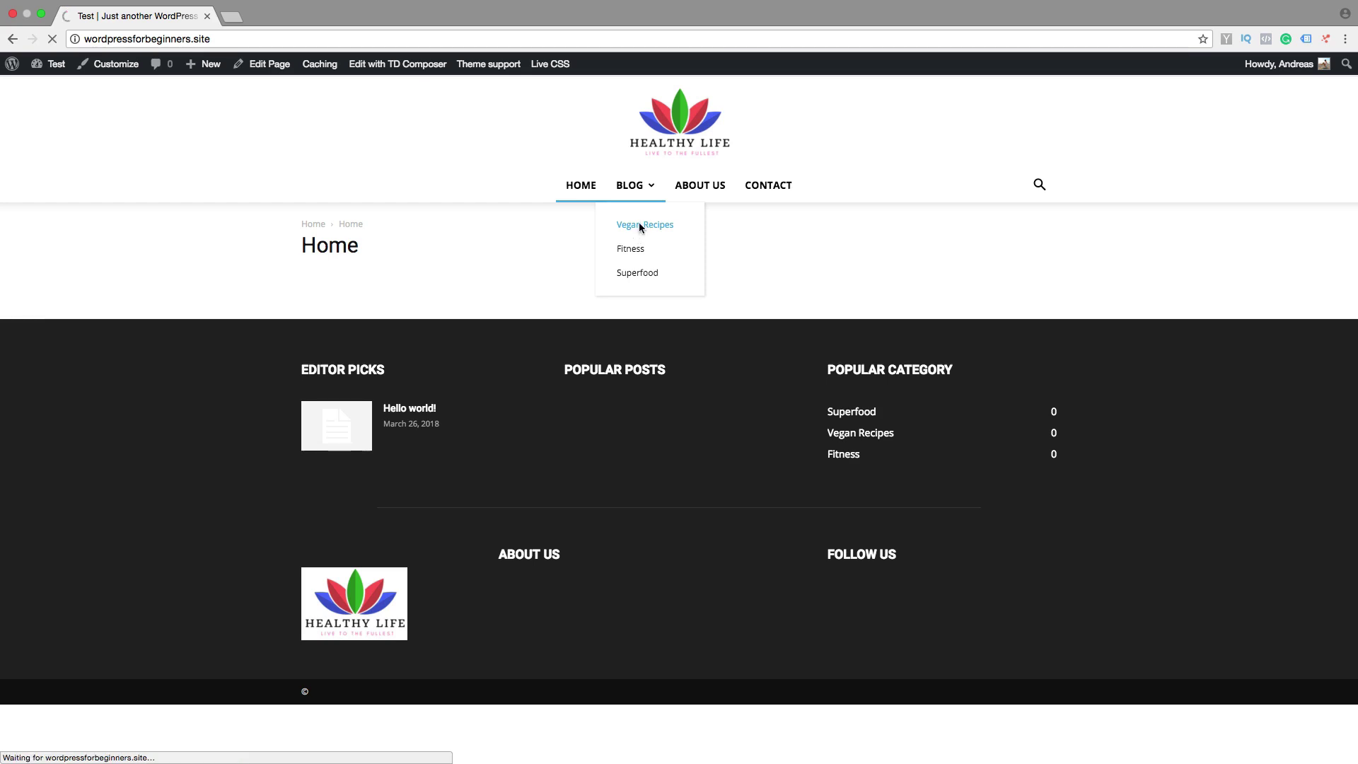